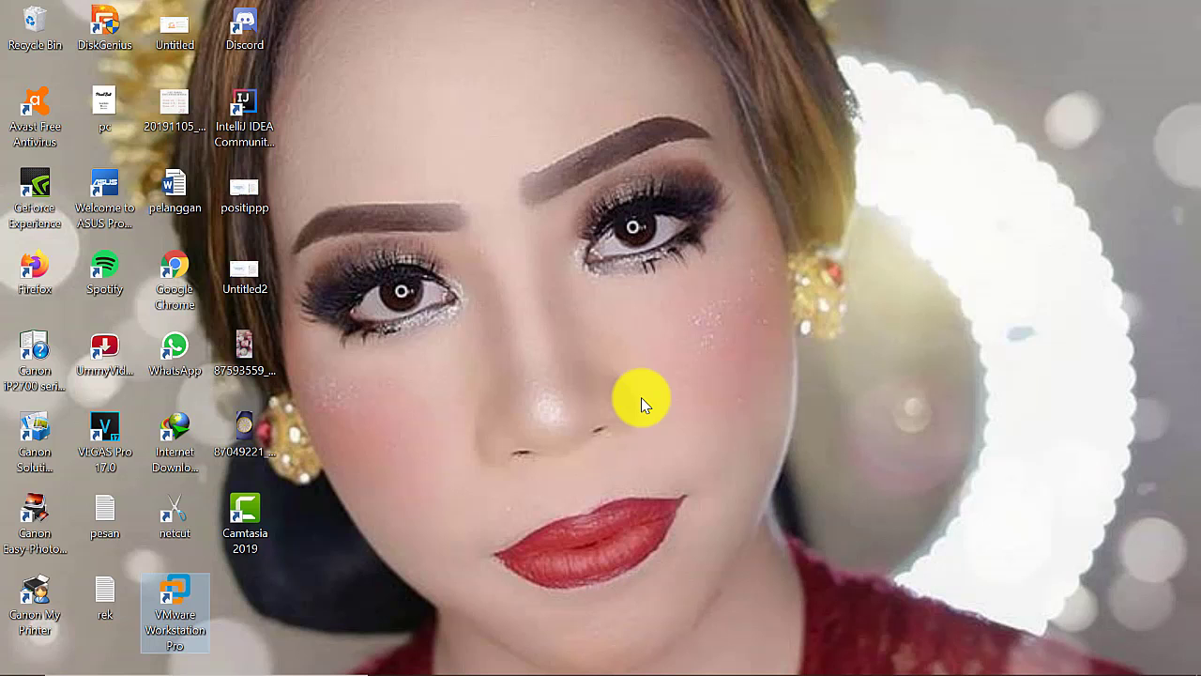
# Start a new Typical virtual machine from VMware Workstation's File menu
pyautogui.click(805, 662)
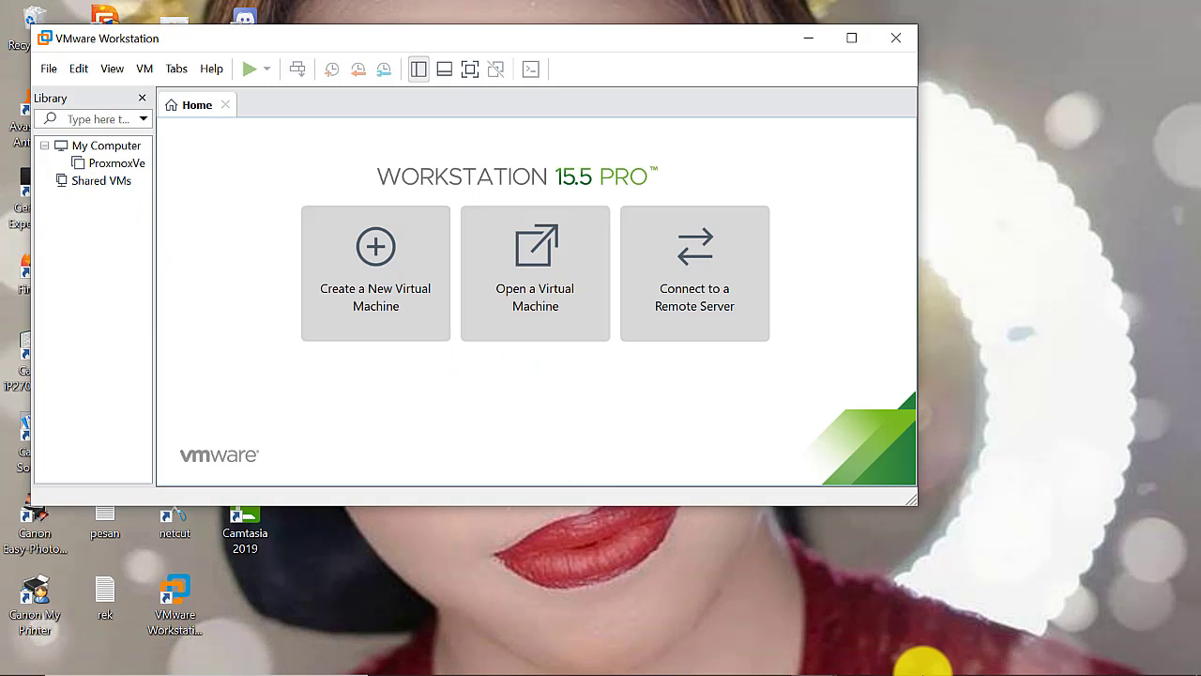
pyautogui.click(856, 663)
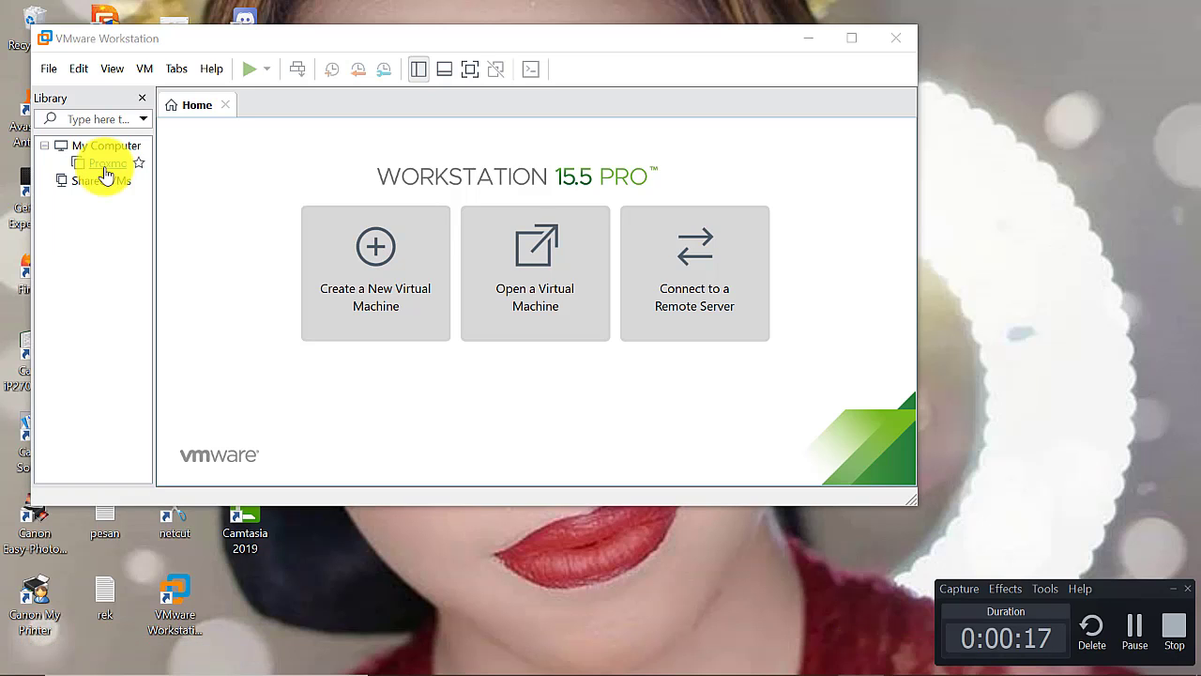
pyautogui.click(48, 71)
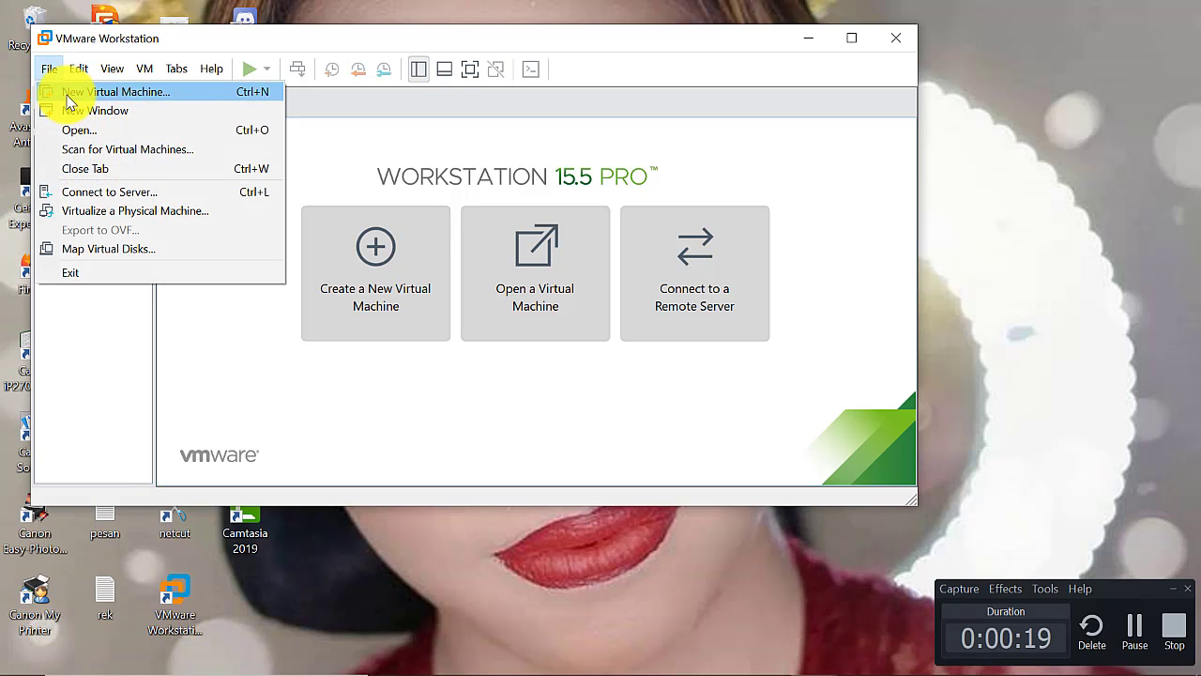
pyautogui.click(57, 92)
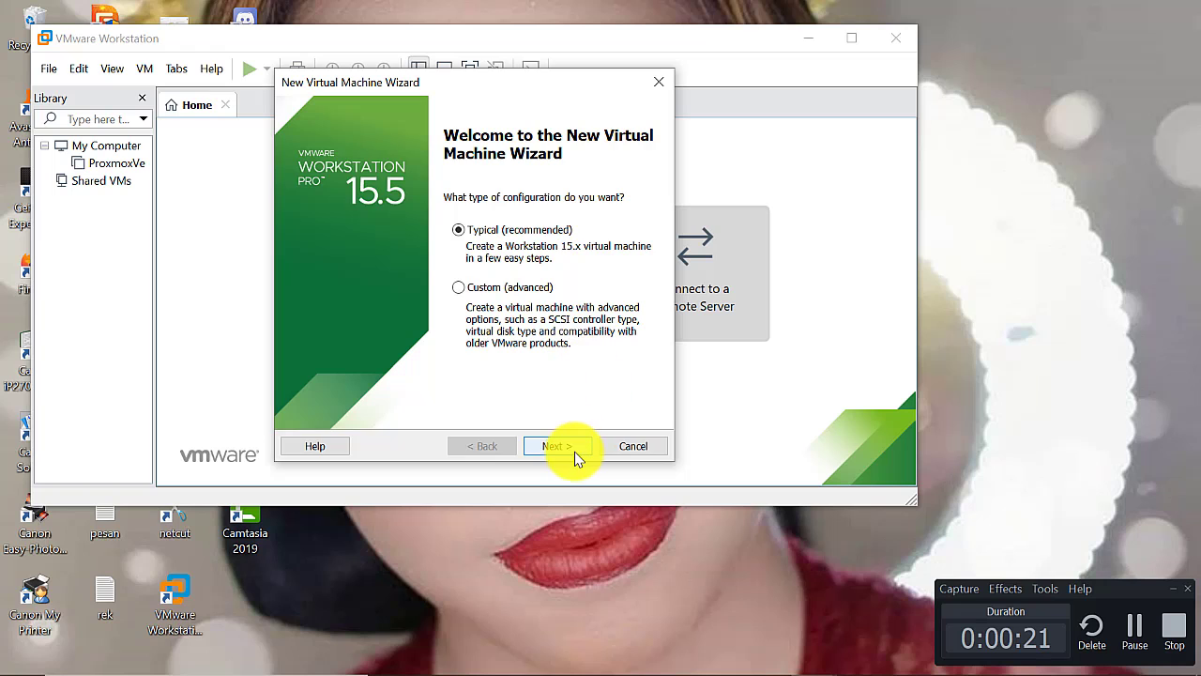
pyautogui.click(570, 448)
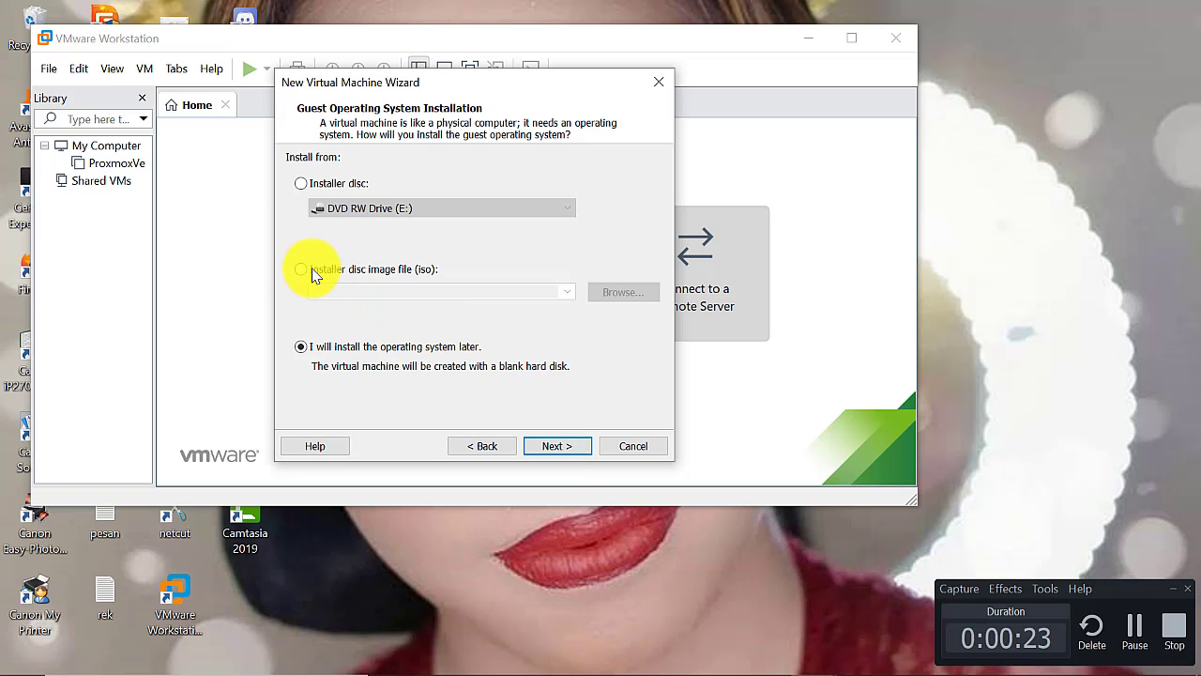
# Use the proxmox-ve_4.1-2f9650d4-21 ISO as the installer disc image
pyautogui.click(309, 270)
pyautogui.click(611, 294)
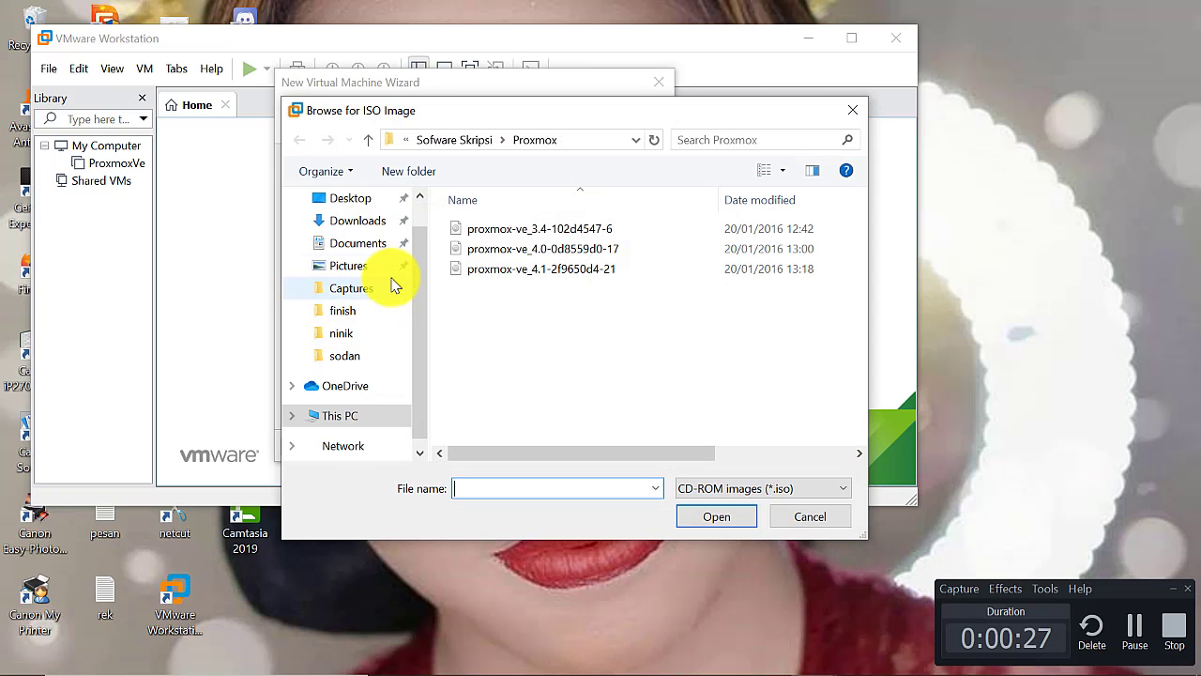
pyautogui.doubleClick(527, 272)
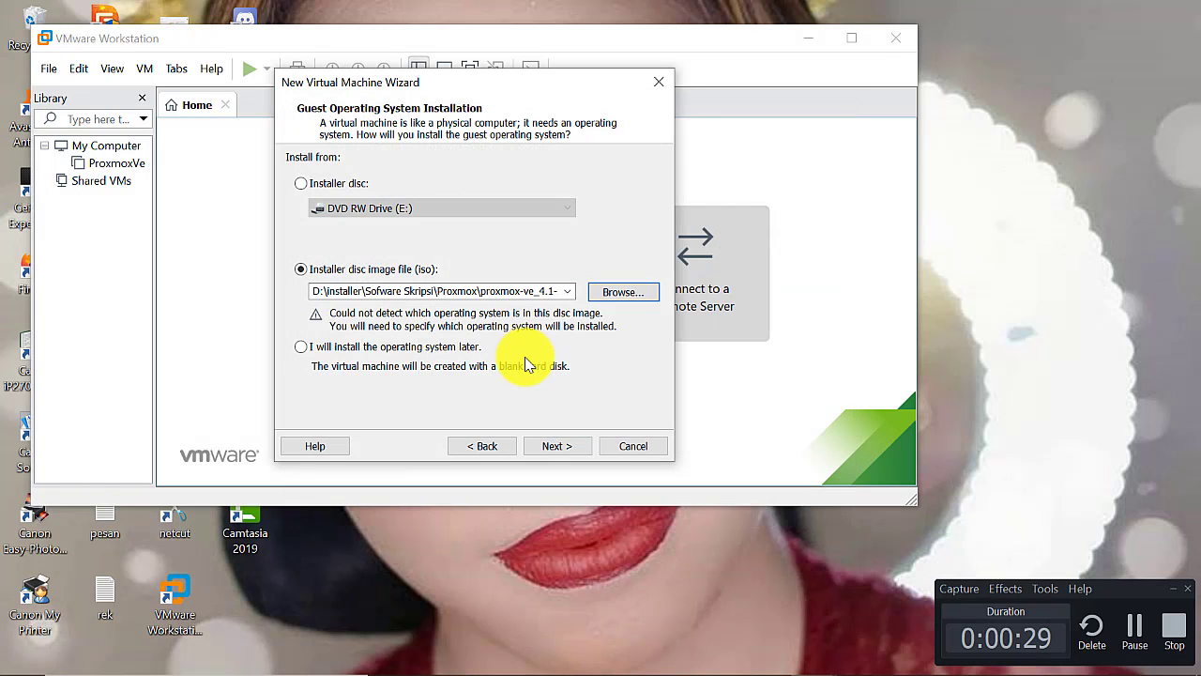
pyautogui.click(555, 448)
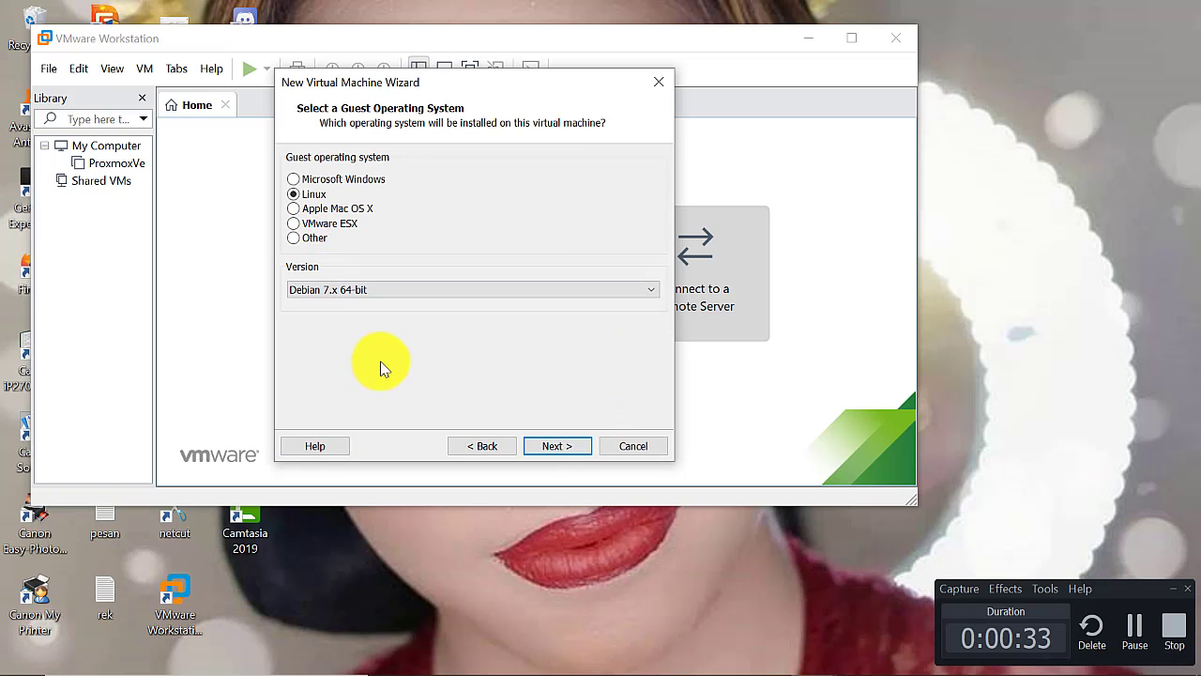
# Name the Debian 7.x 64-bit guest 'ProxmoxveSkripsi' and give it a 10 GB split disk
pyautogui.click(563, 447)
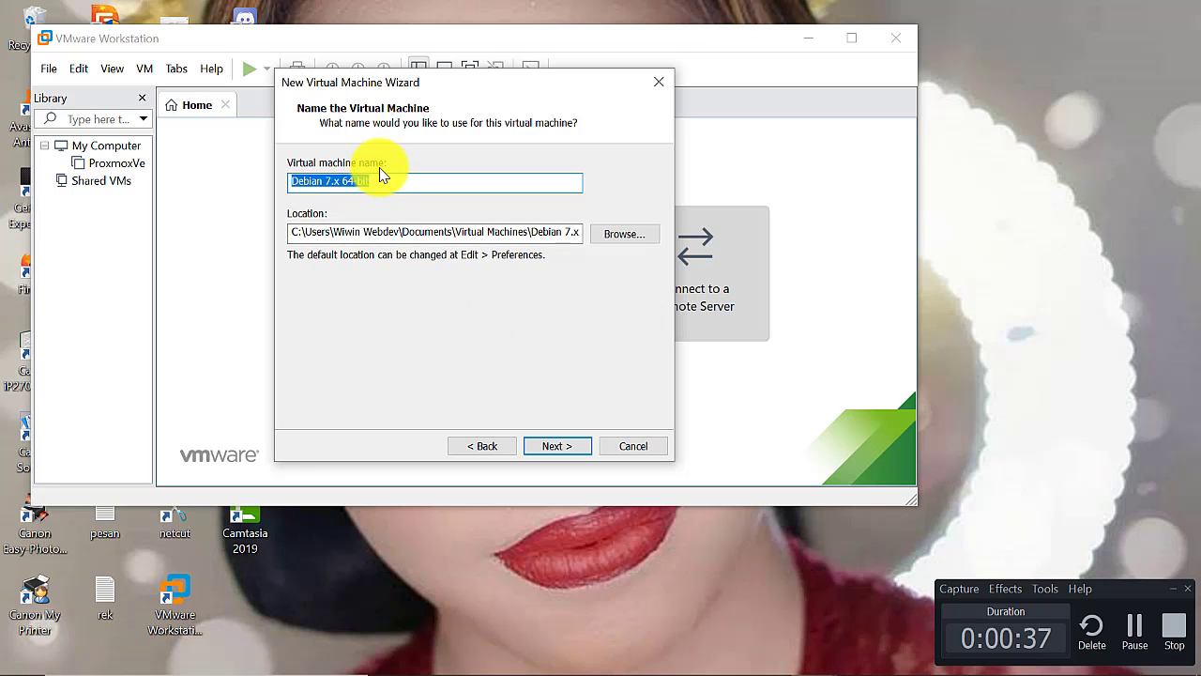
pyautogui.write('Proxmox')
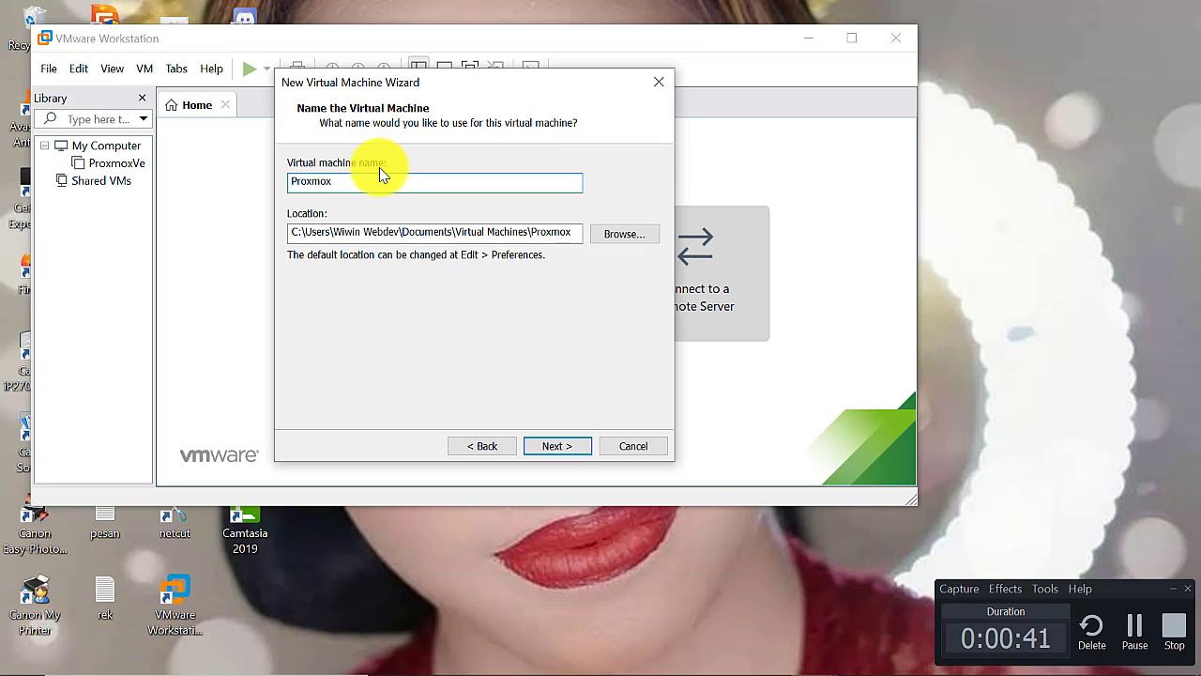
pyautogui.write('veSkripsi')
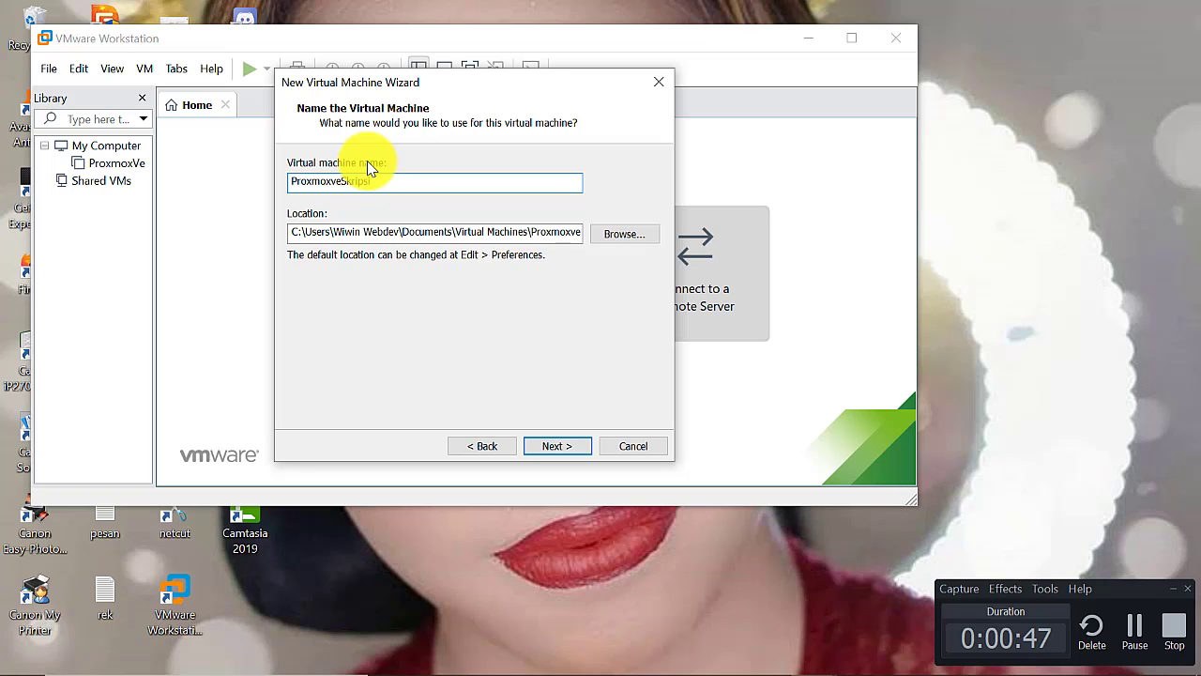
pyautogui.click(554, 444)
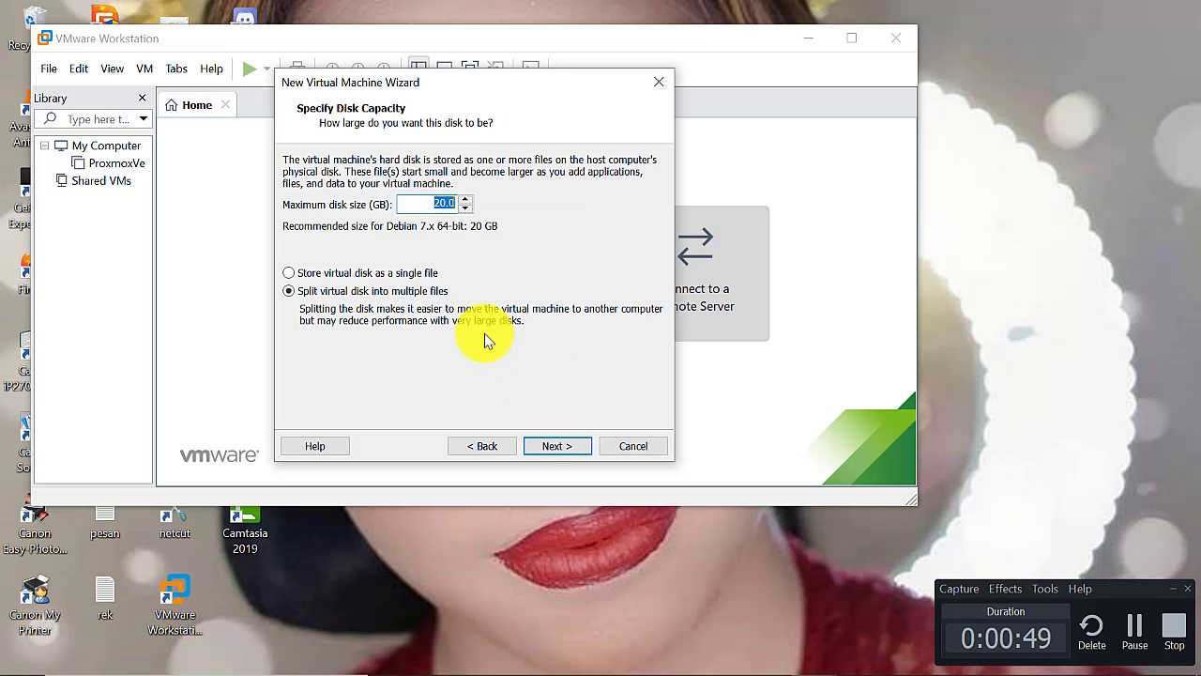
pyautogui.click(443, 202)
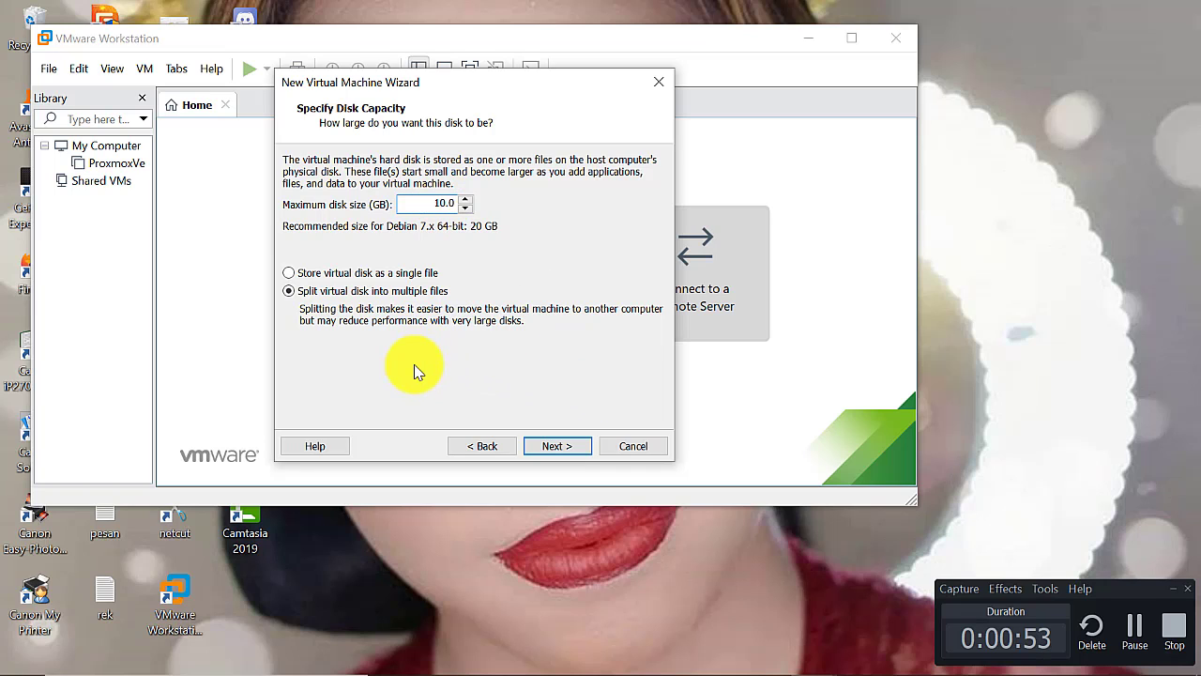
pyautogui.click(559, 451)
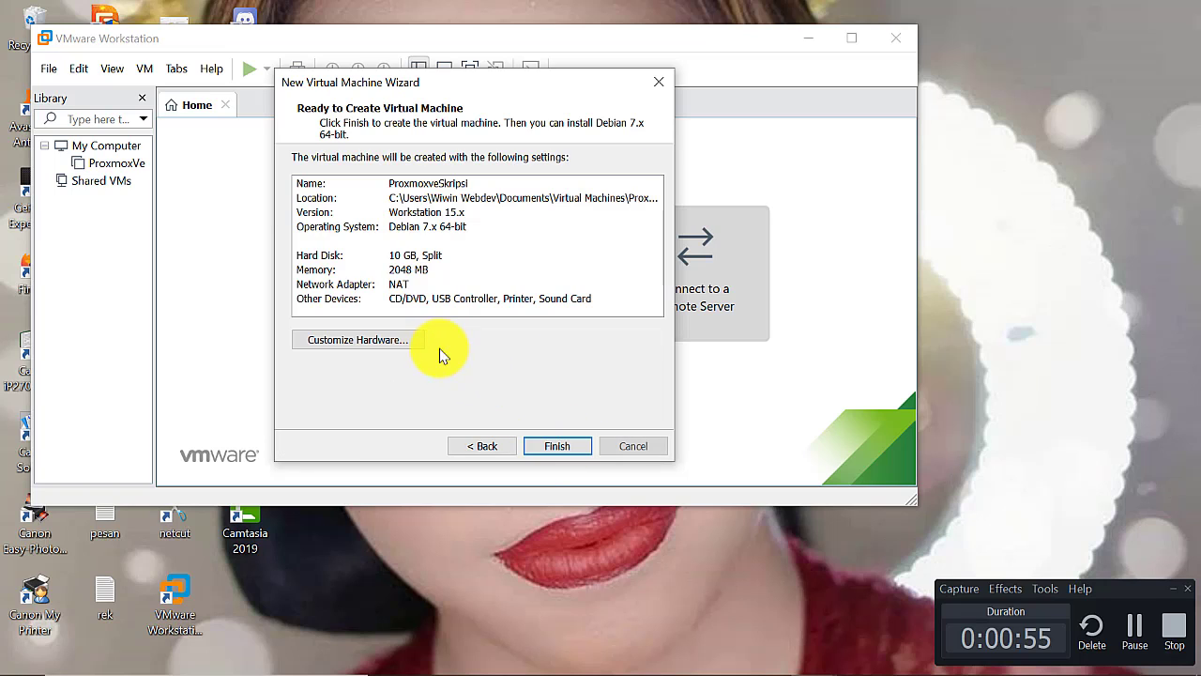
# Create the ProxmoxveSkripsi machine, power it on, and maximize the window
pyautogui.click(559, 453)
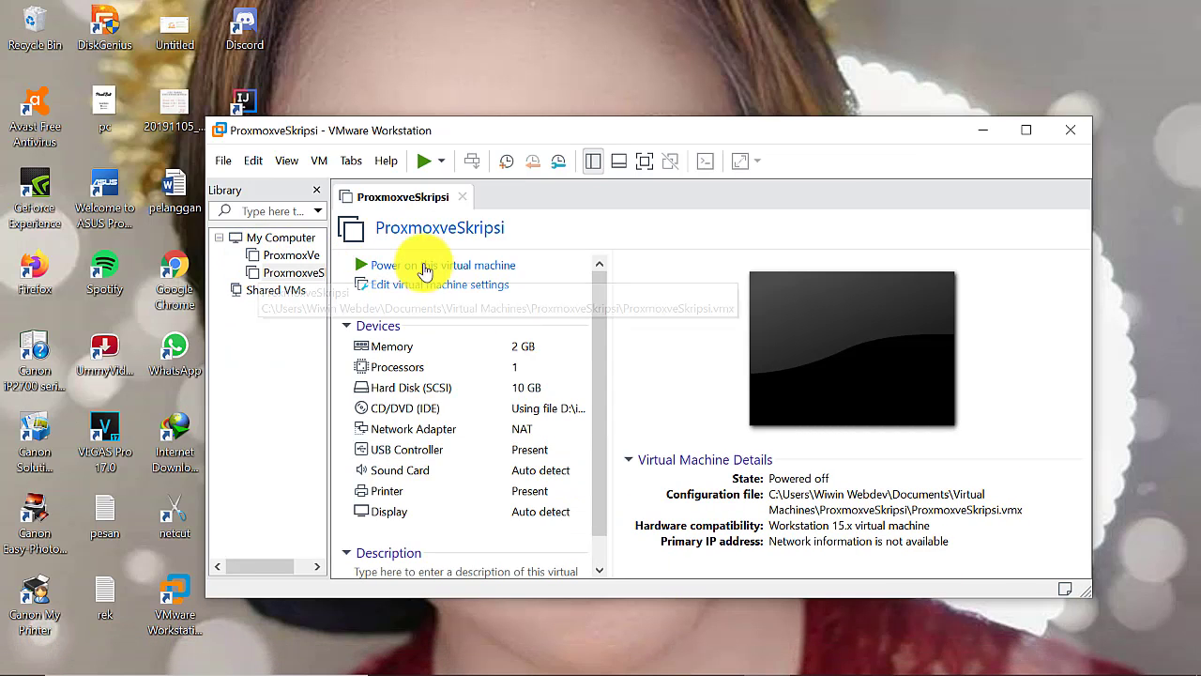
pyautogui.click(440, 267)
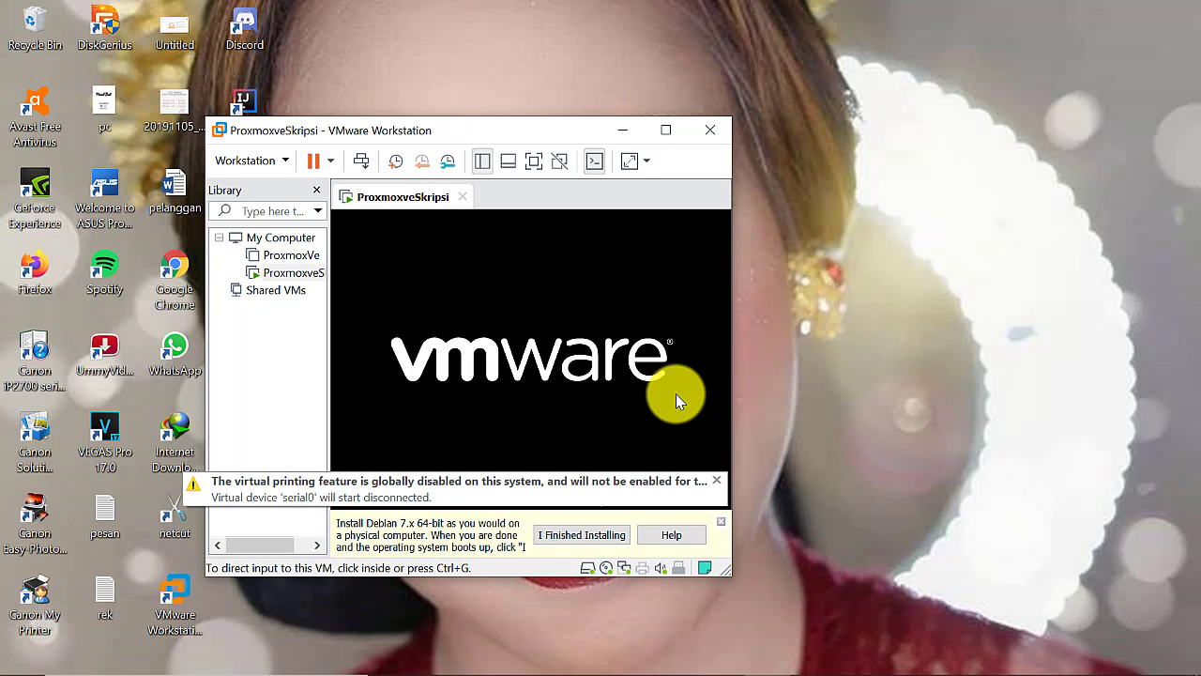
pyautogui.click(659, 132)
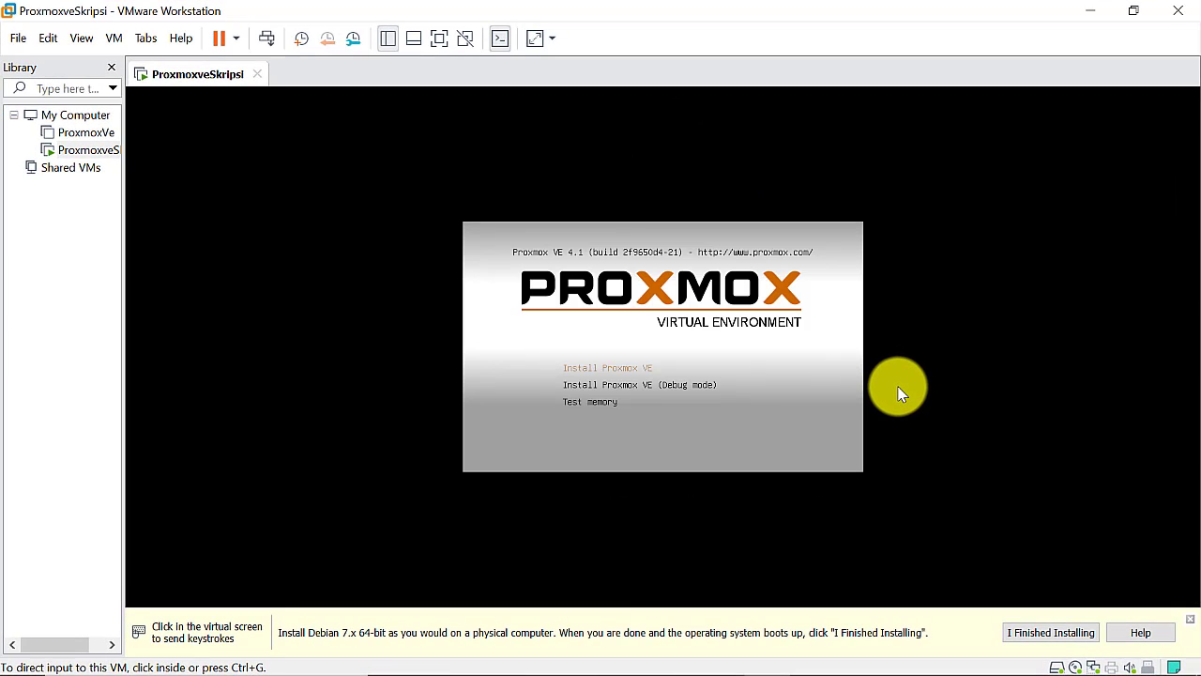
# Boot the 'Install Proxmox VE' option from the VM's boot menu
pyautogui.click(800, 372)
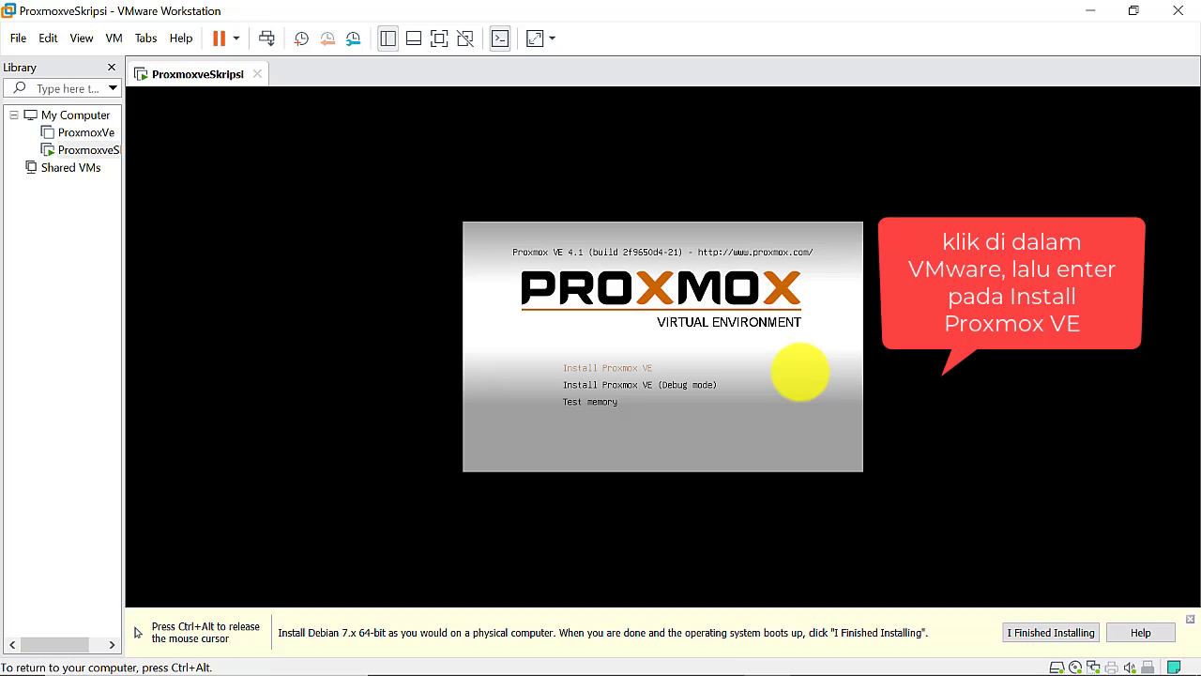
pyautogui.press('Return')
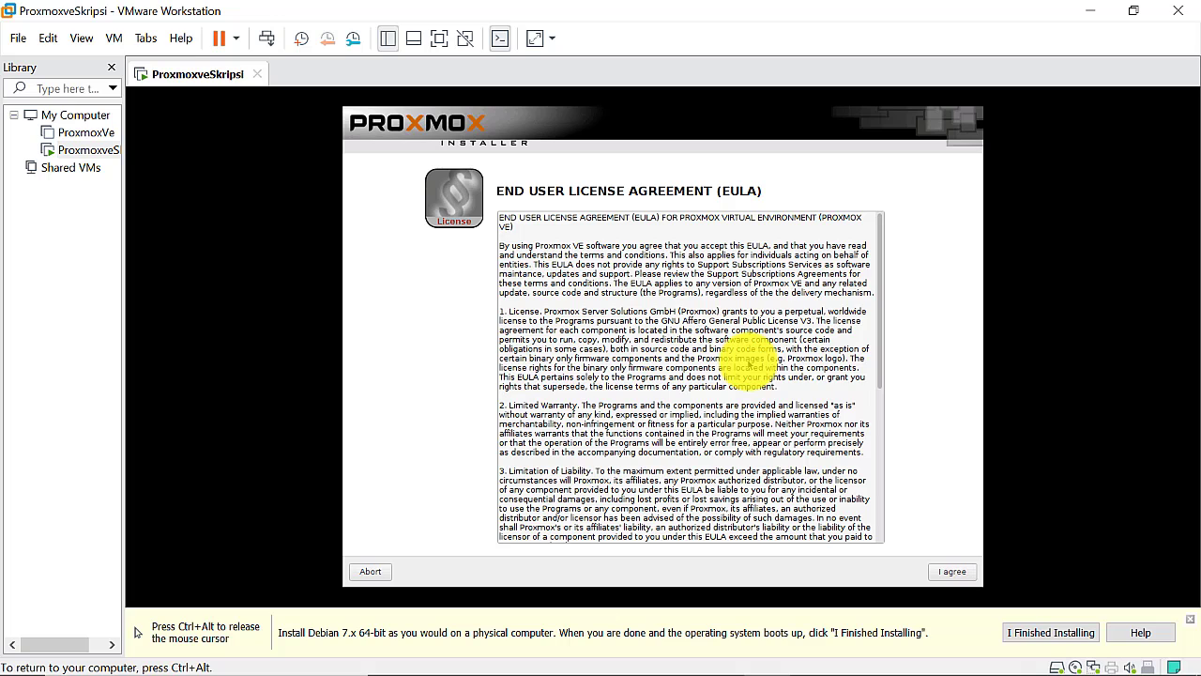
# Scroll through the Proxmox license agreement and accept it
pyautogui.hotkey('ctrl', 'alt')
pyautogui.click(854, 329)
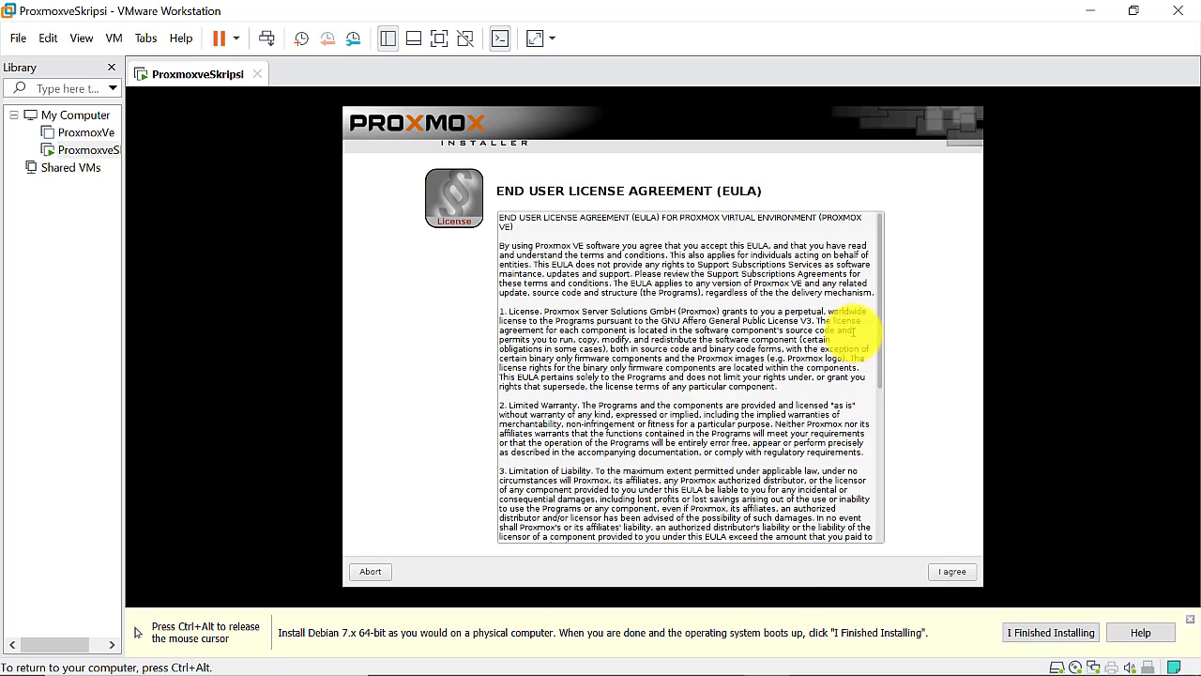
pyautogui.moveTo(881, 313); pyautogui.dragTo(845, 549)
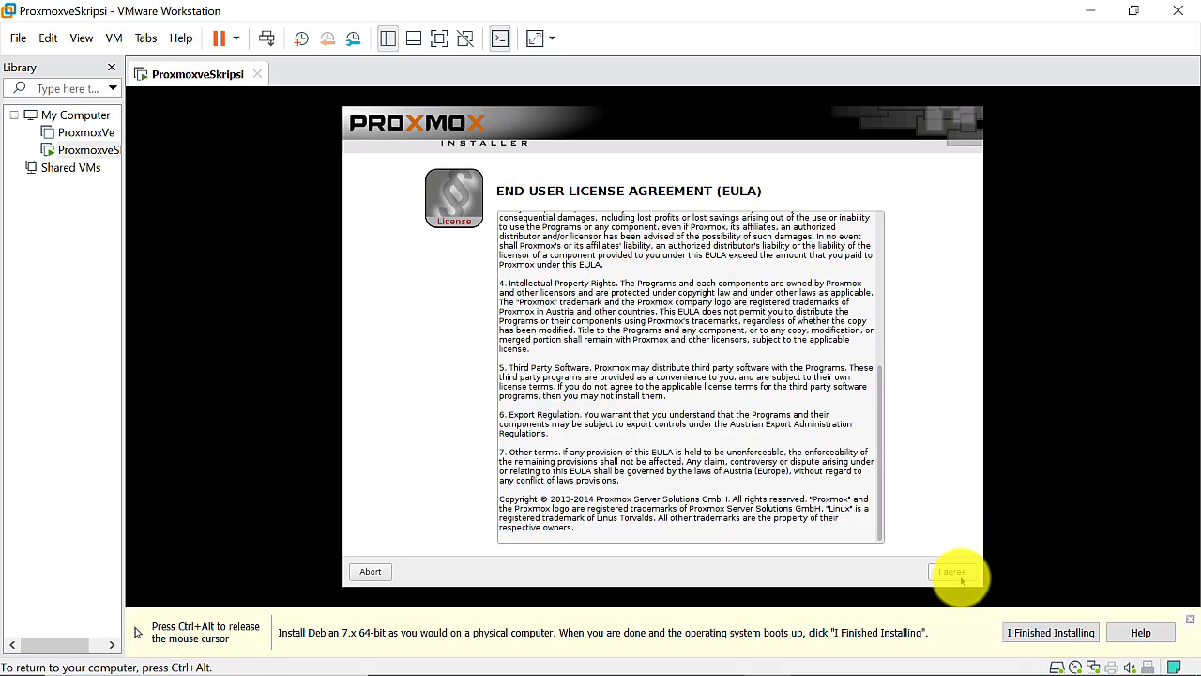
pyautogui.press('Return')
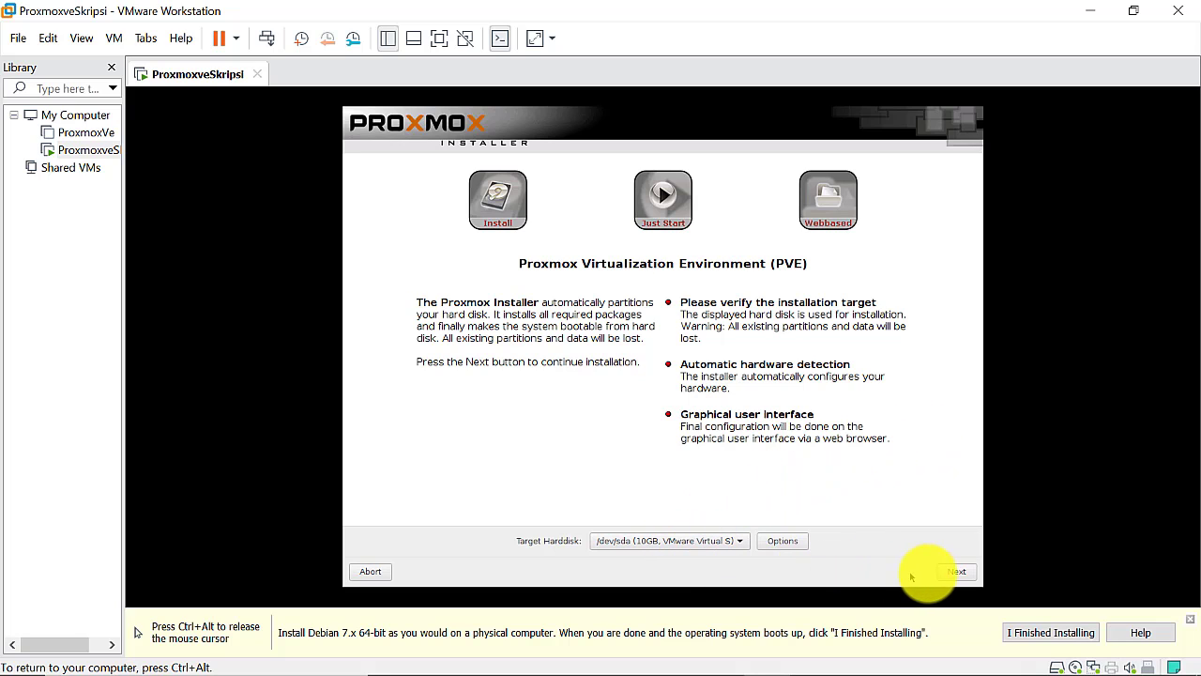
# Keep /dev/sda as target, then set Indonesia, Asia/Makassar time zone and U.S. English keyboard
pyautogui.click(952, 571)
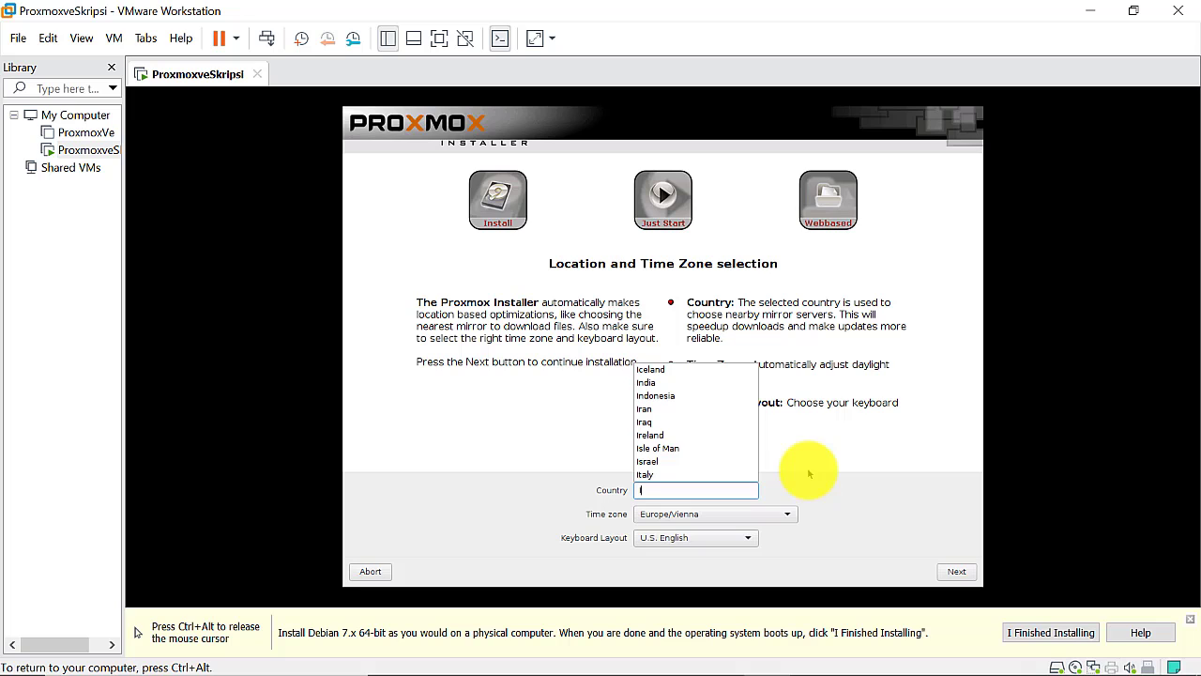
pyautogui.click(665, 396)
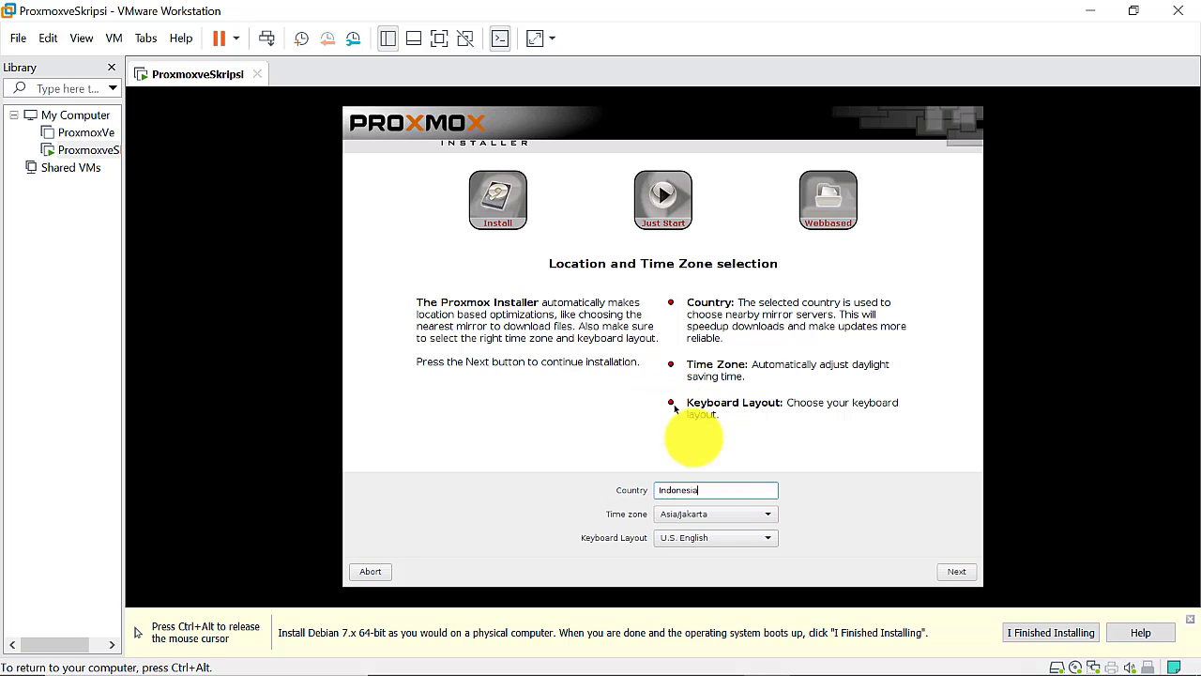
pyautogui.click(727, 517)
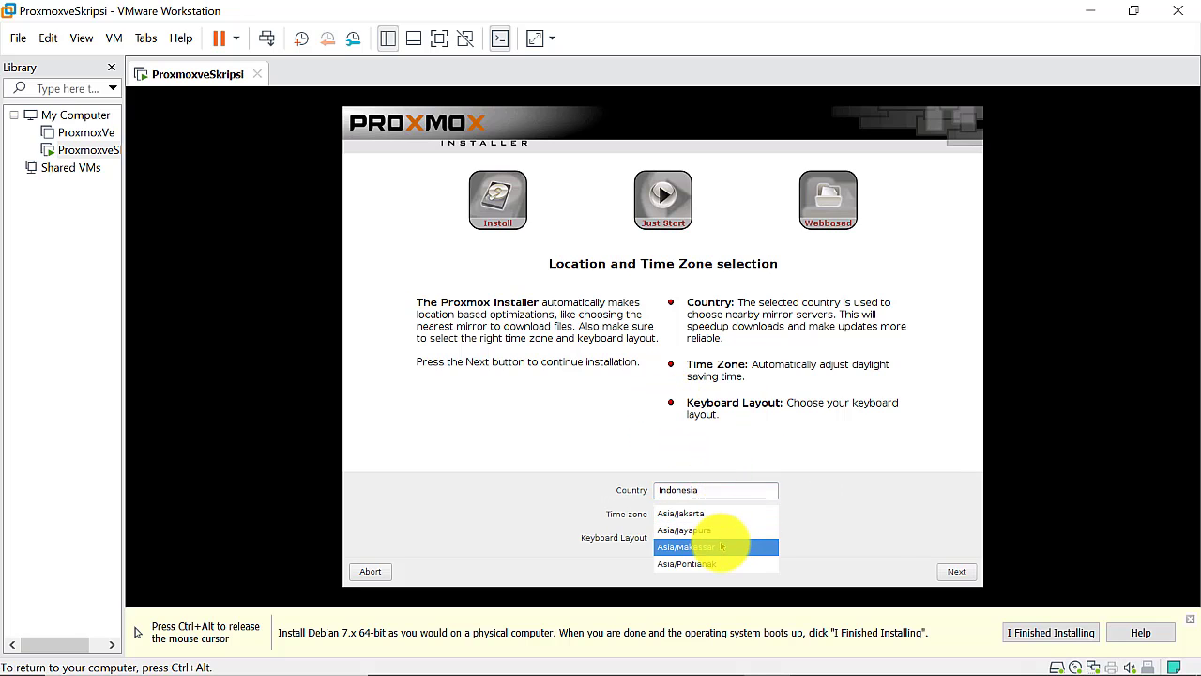
pyautogui.click(722, 548)
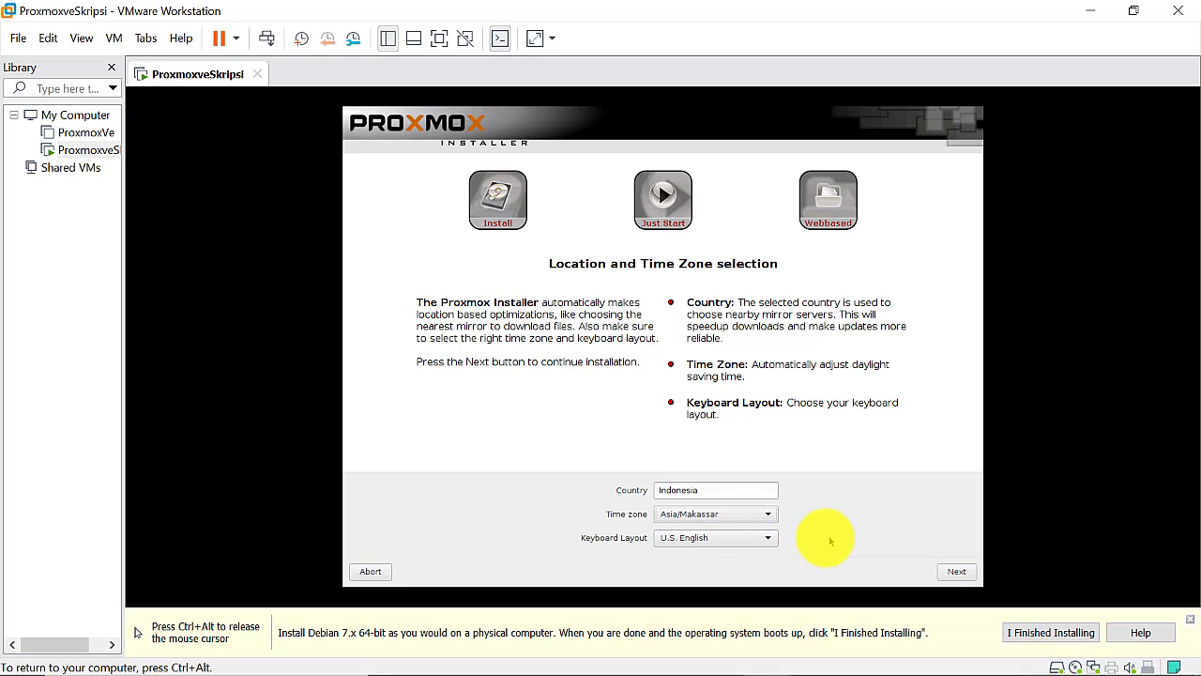
pyautogui.click(777, 543)
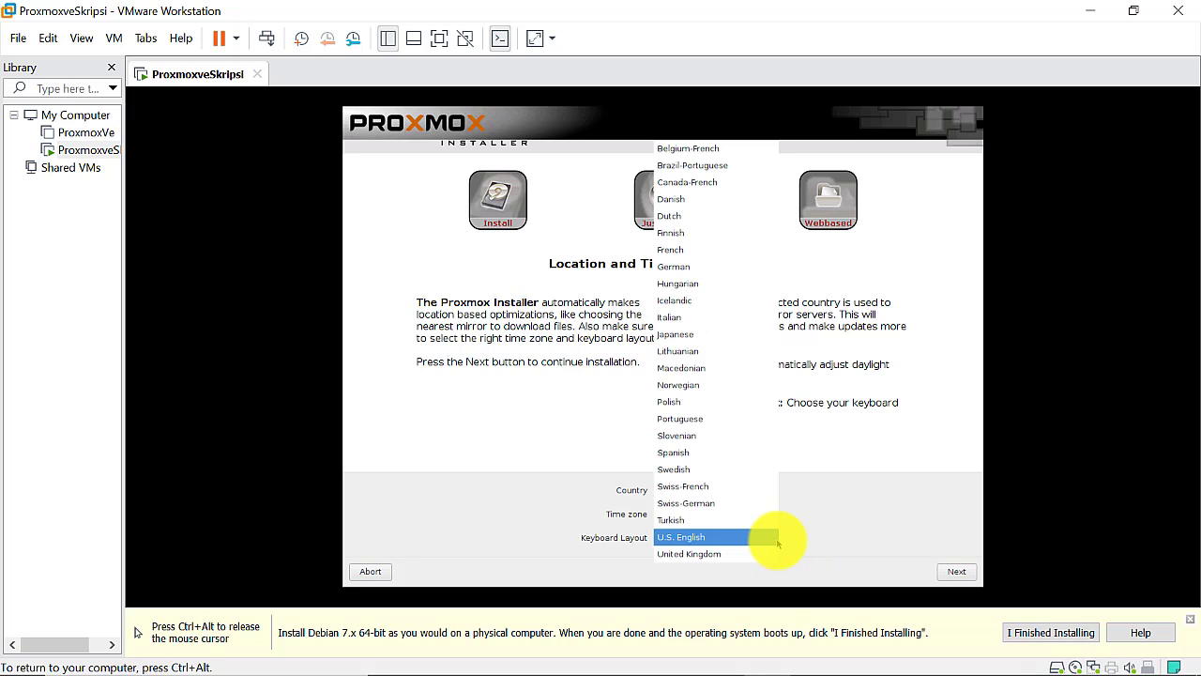
pyautogui.click(793, 543)
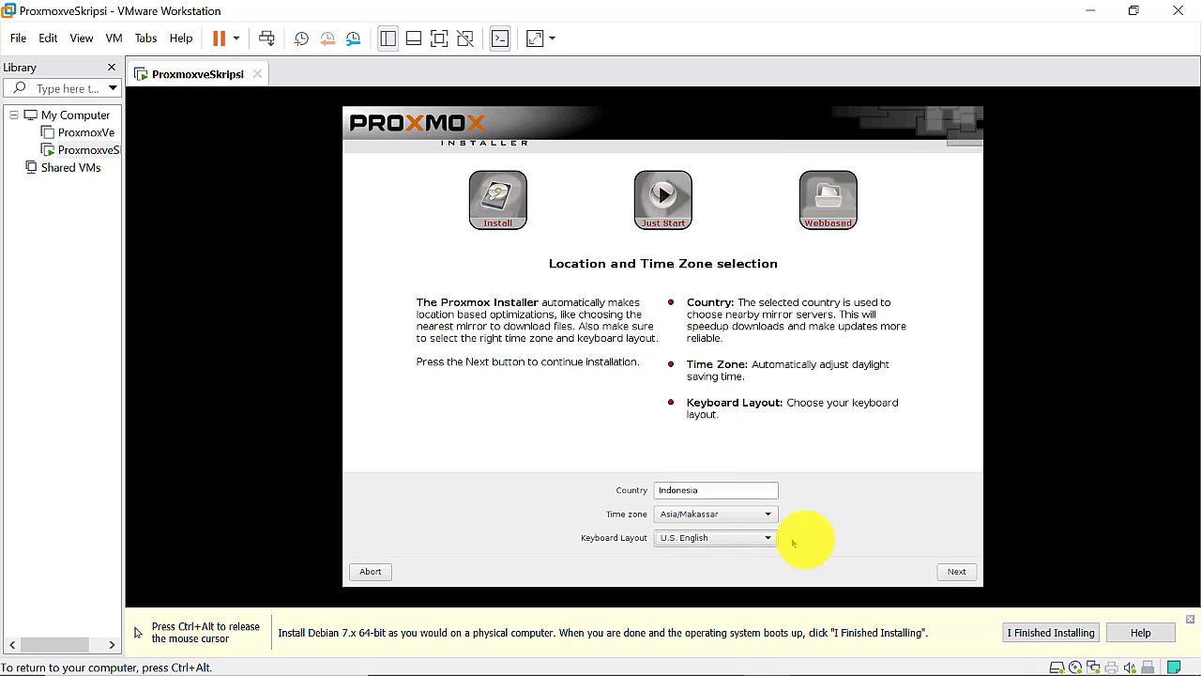
pyautogui.click(950, 573)
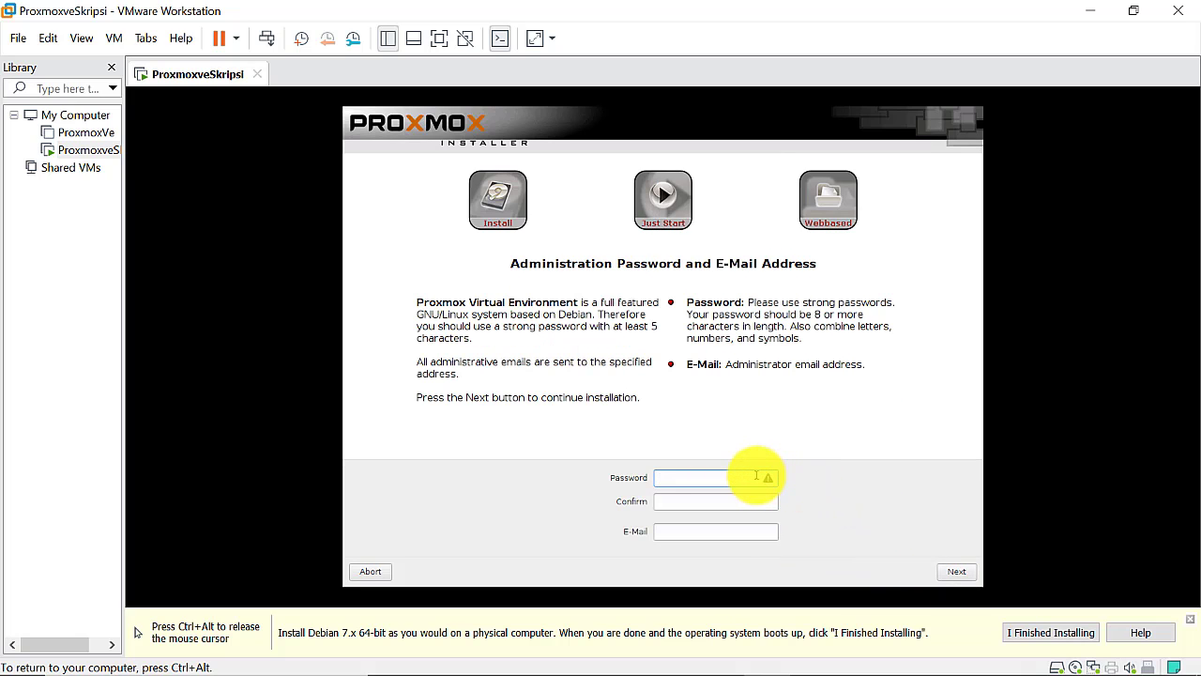
# Enter the administrator password and confirm it
pyautogui.write('******')
pyautogui.click(721, 504)
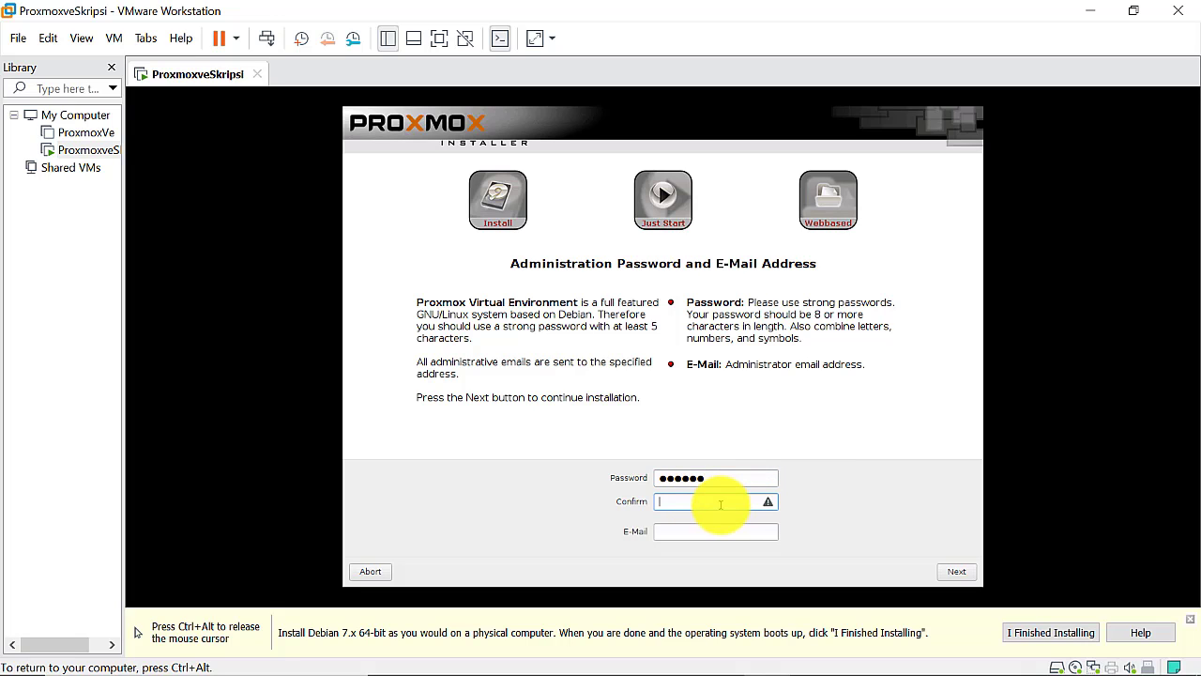
pyautogui.write('******')
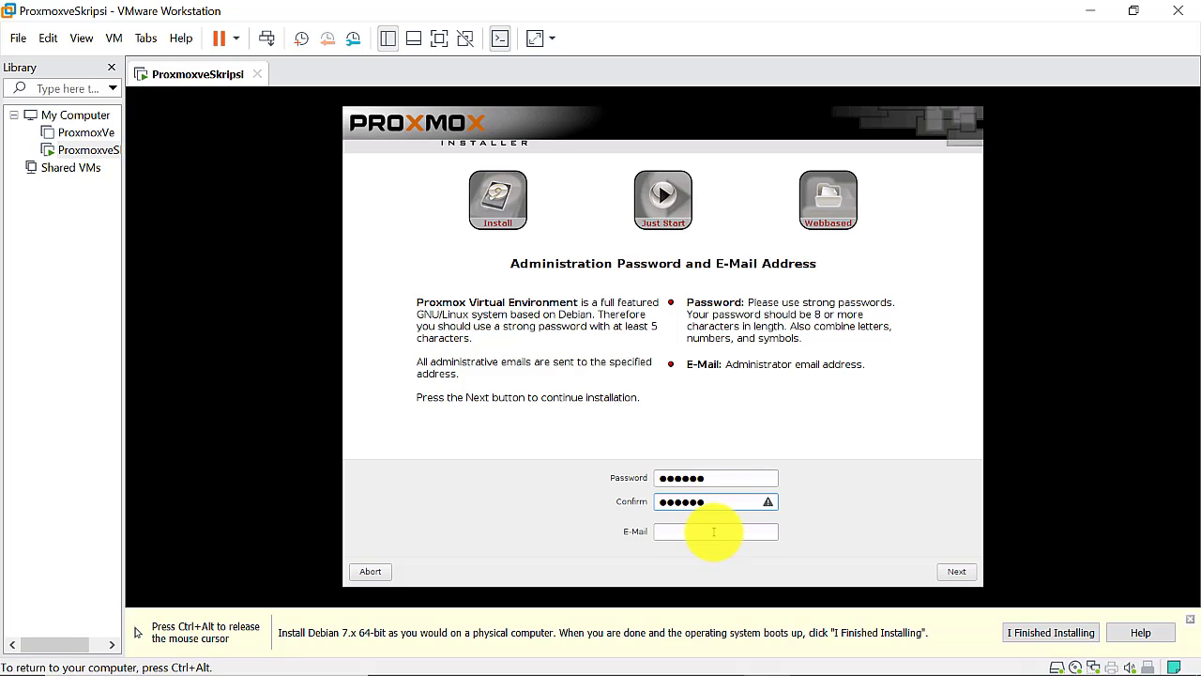
pyautogui.click(714, 532)
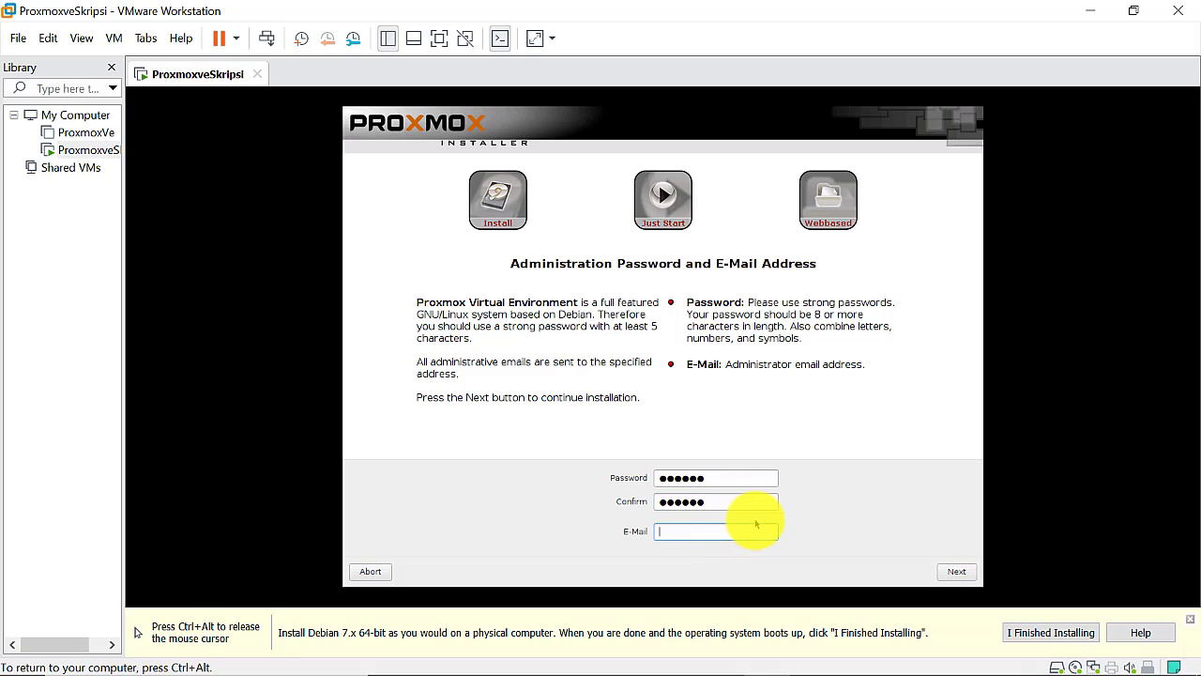
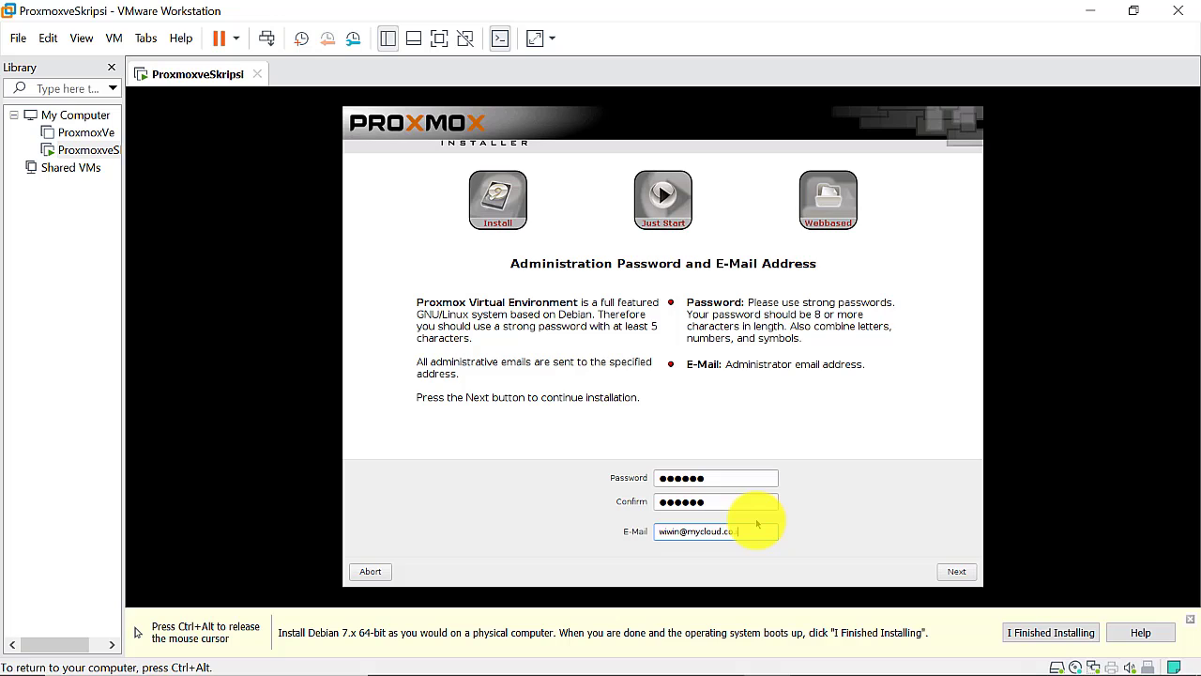
# Enter the administrator's e-mail address, correcting typos, and continue to network settings
pyautogui.click(956, 571)
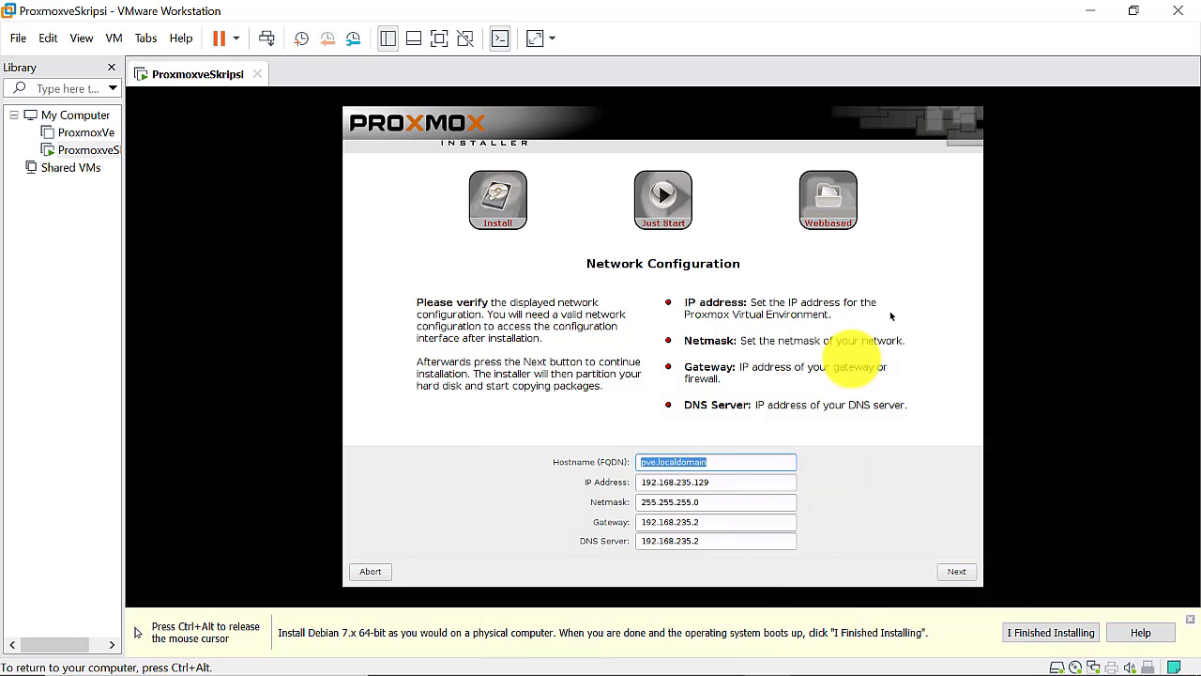
# Set the hostname to mycloud.co.id and the IP address to 192.168.26.4
pyautogui.write('m')
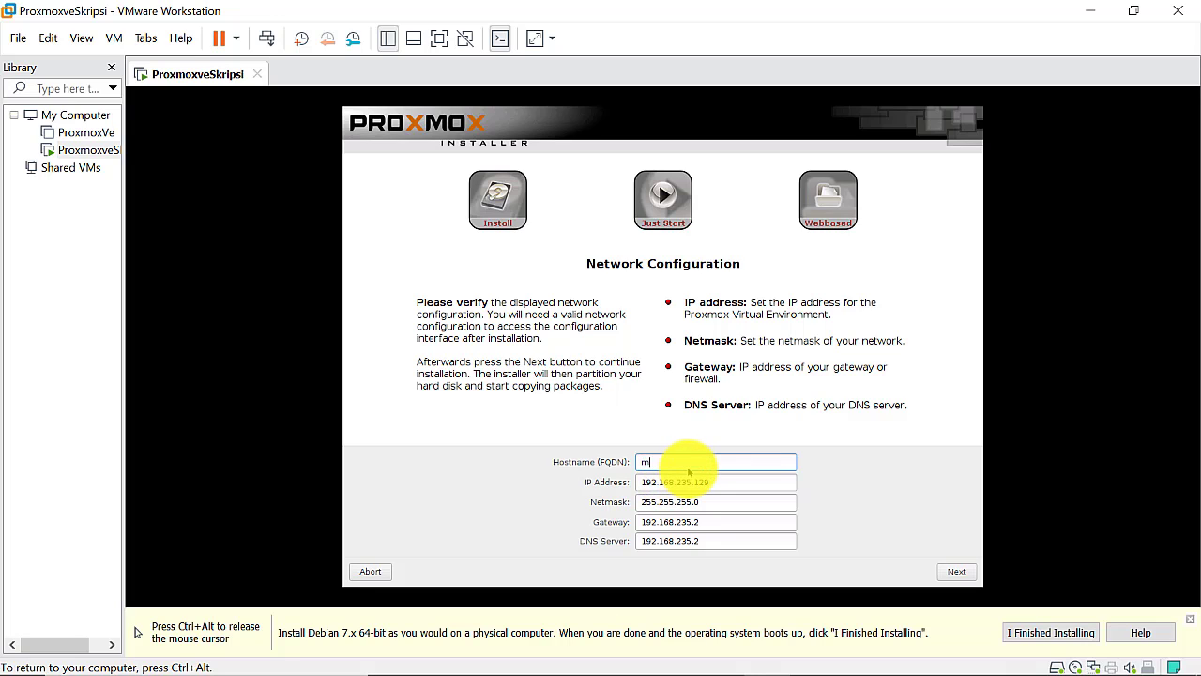
pyautogui.write('y')
pyautogui.write('yy')
pyautogui.write('cloud.co.id')
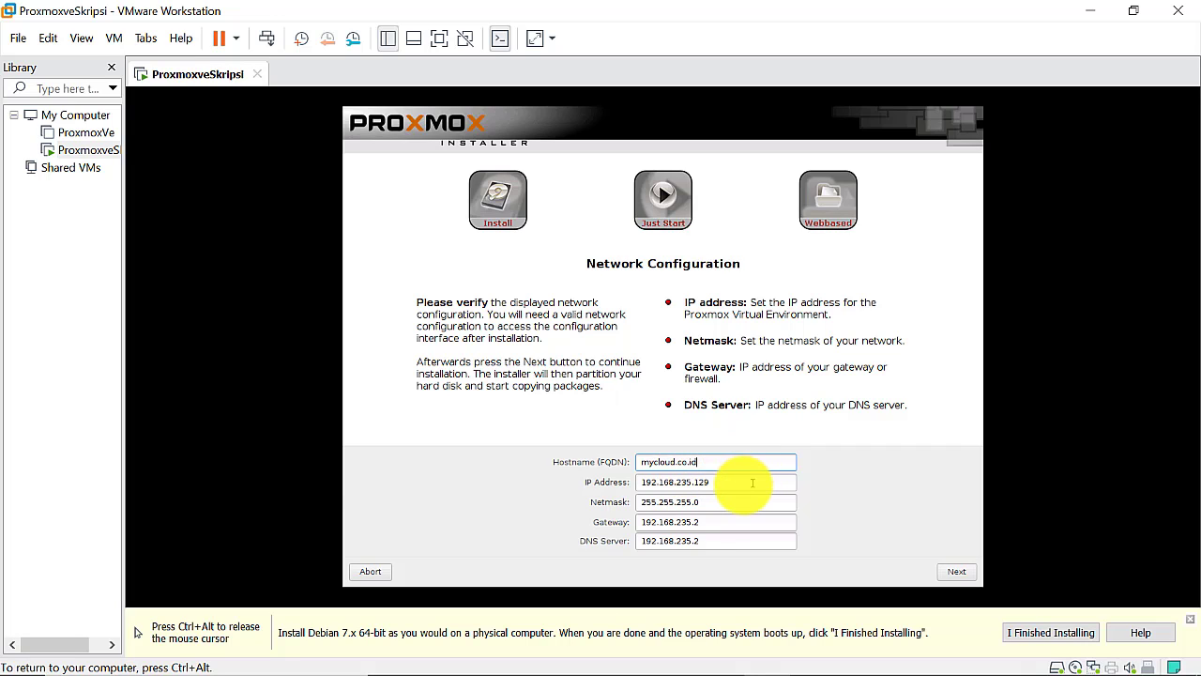
pyautogui.click(724, 482)
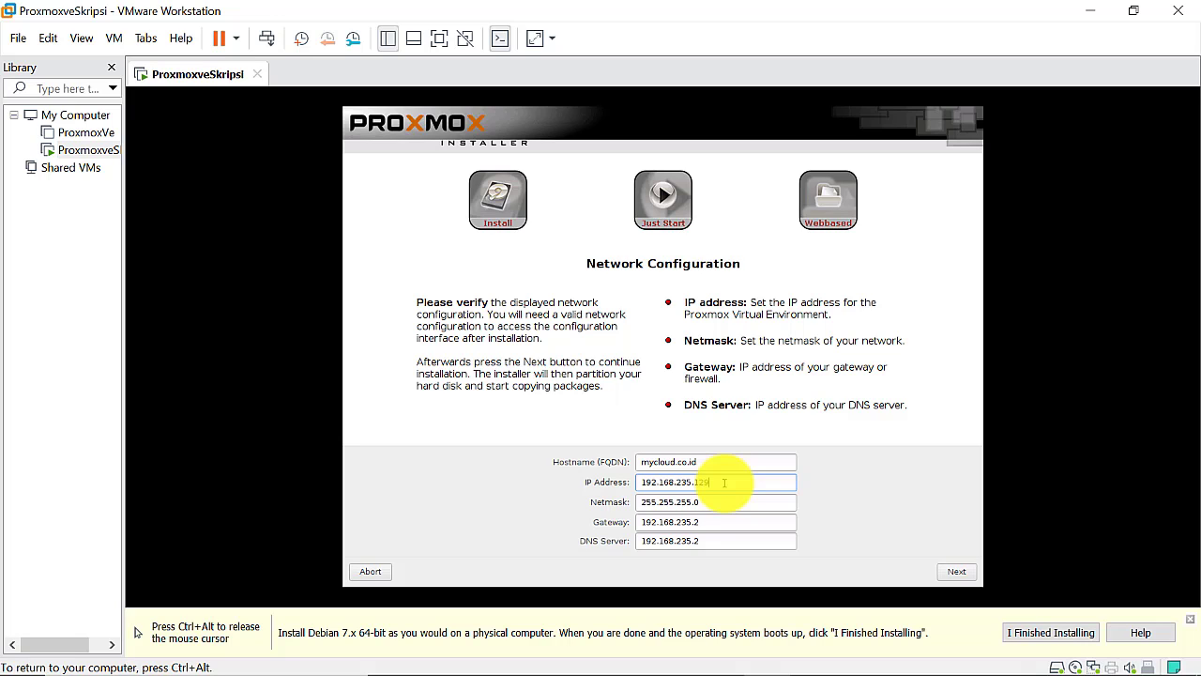
pyautogui.press('BackSpace')
pyautogui.press('BackSpace')
pyautogui.press('BackSpace')
# Change the gateway to 192.168.26.2 and start editing the DNS server address
pyautogui.press('BackSpace')
pyautogui.press('BackSpace')
pyautogui.press('BackSpace')
pyautogui.write('6.4')
pyautogui.click(704, 520)
pyautogui.press('BackSpace')
pyautogui.press('BackSpace')
pyautogui.press('BackSpace')
pyautogui.press('BackSpace')
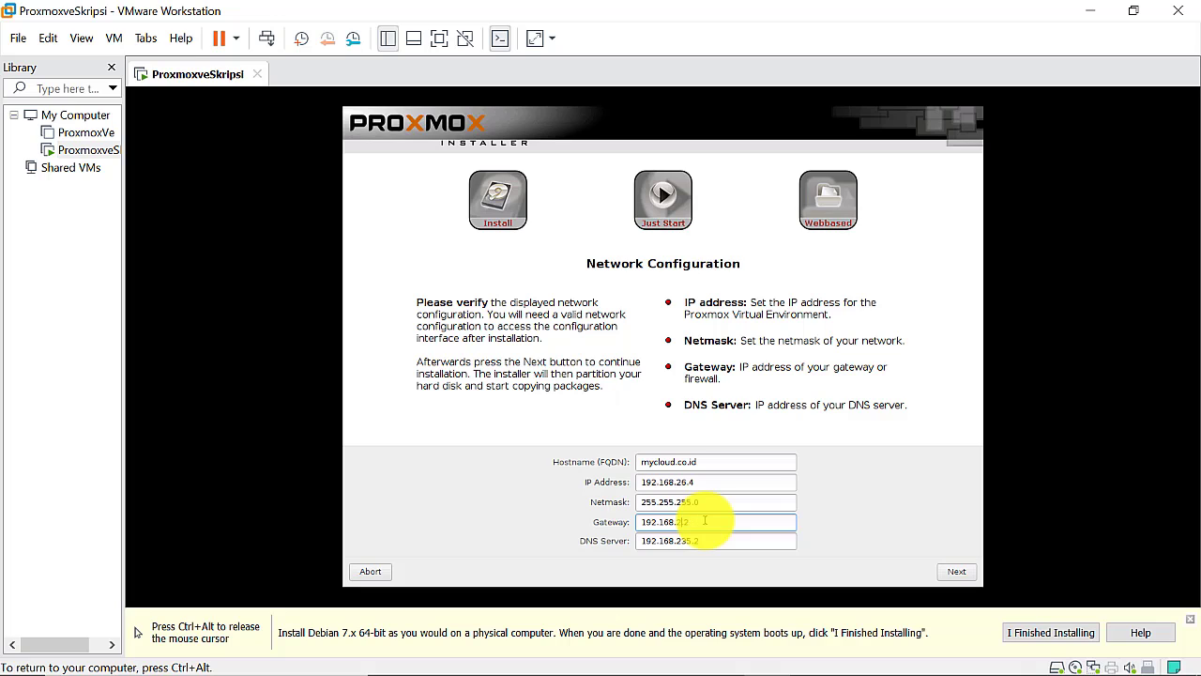
pyautogui.write('6')
pyautogui.click(693, 541)
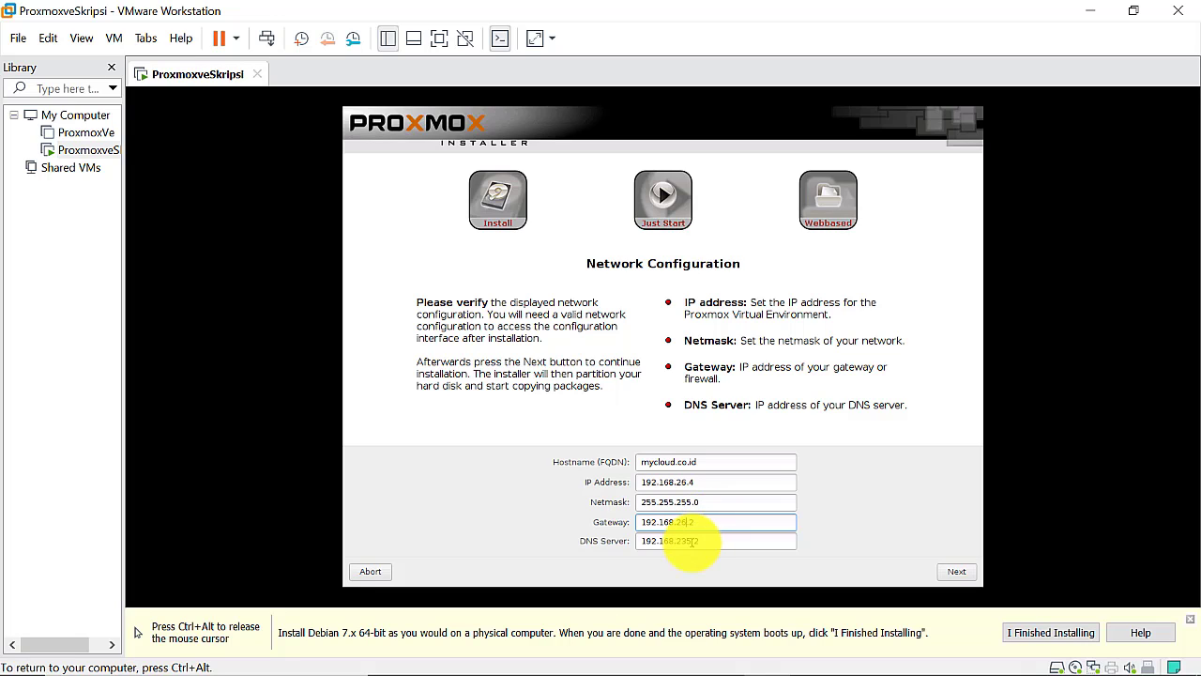
pyautogui.press('BackSpace')
pyautogui.press('BackSpace')
pyautogui.press('BackSpace')
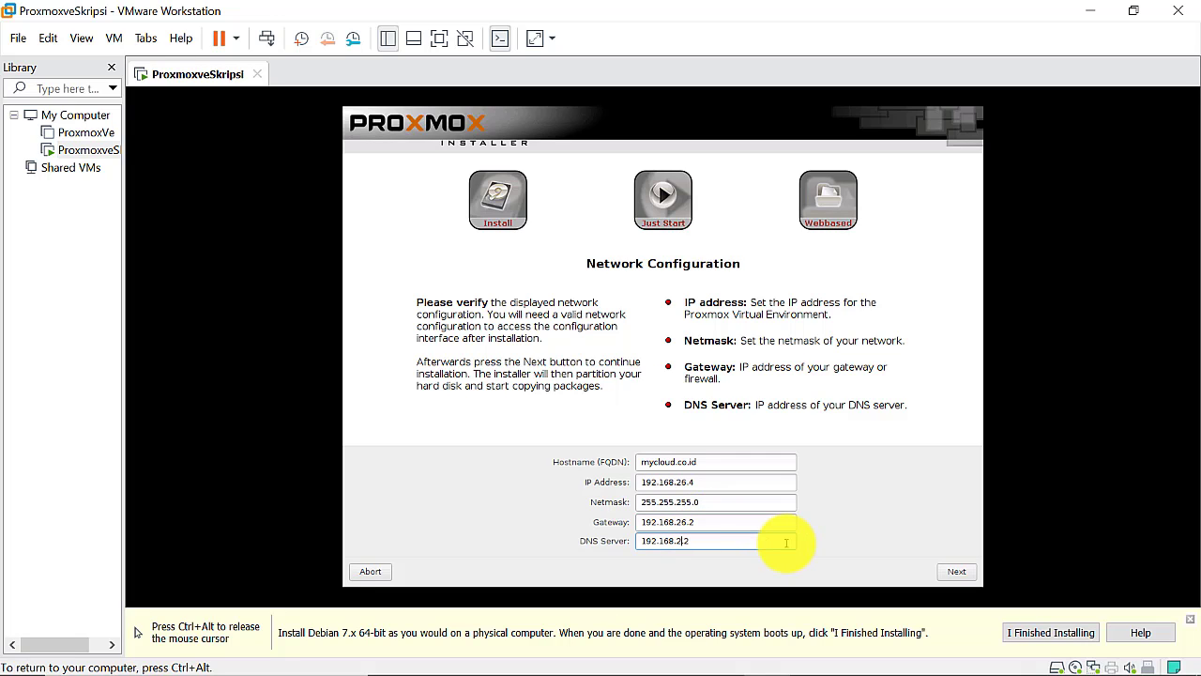
# Finish the DNS server as 192.168.26.2 and begin the installation
pyautogui.write('6.')
pyautogui.click(953, 570)
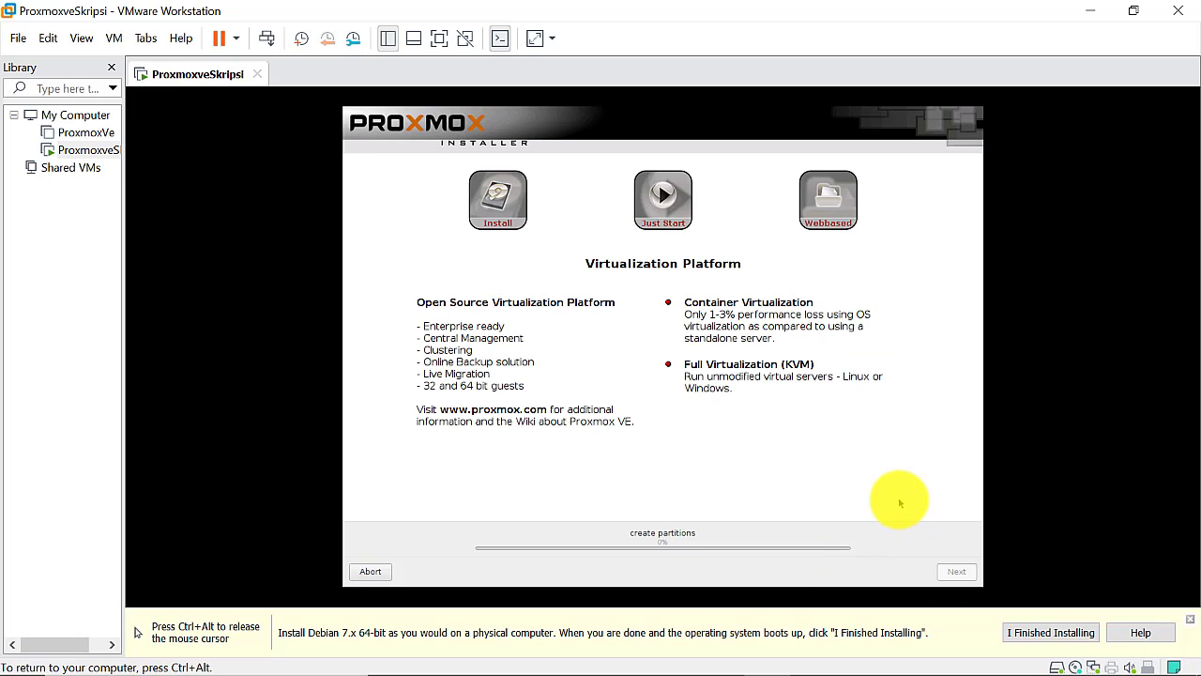
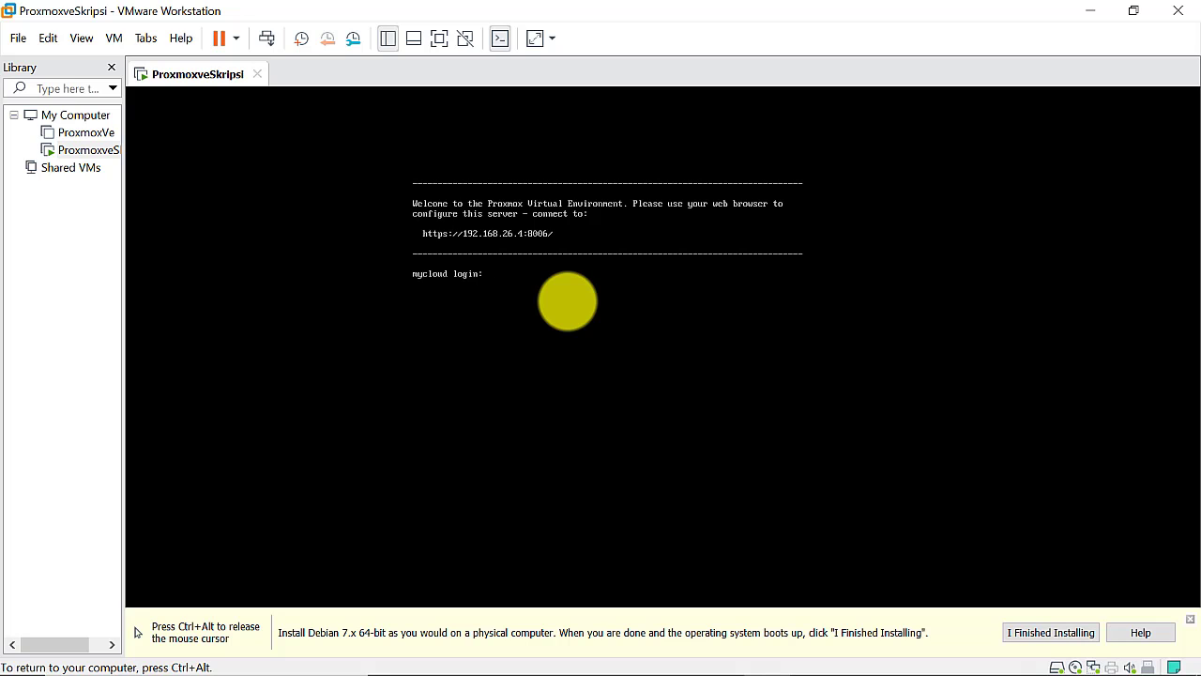
# Log in as root with the password at the mycloud console, then release input to the host
pyautogui.write('root')
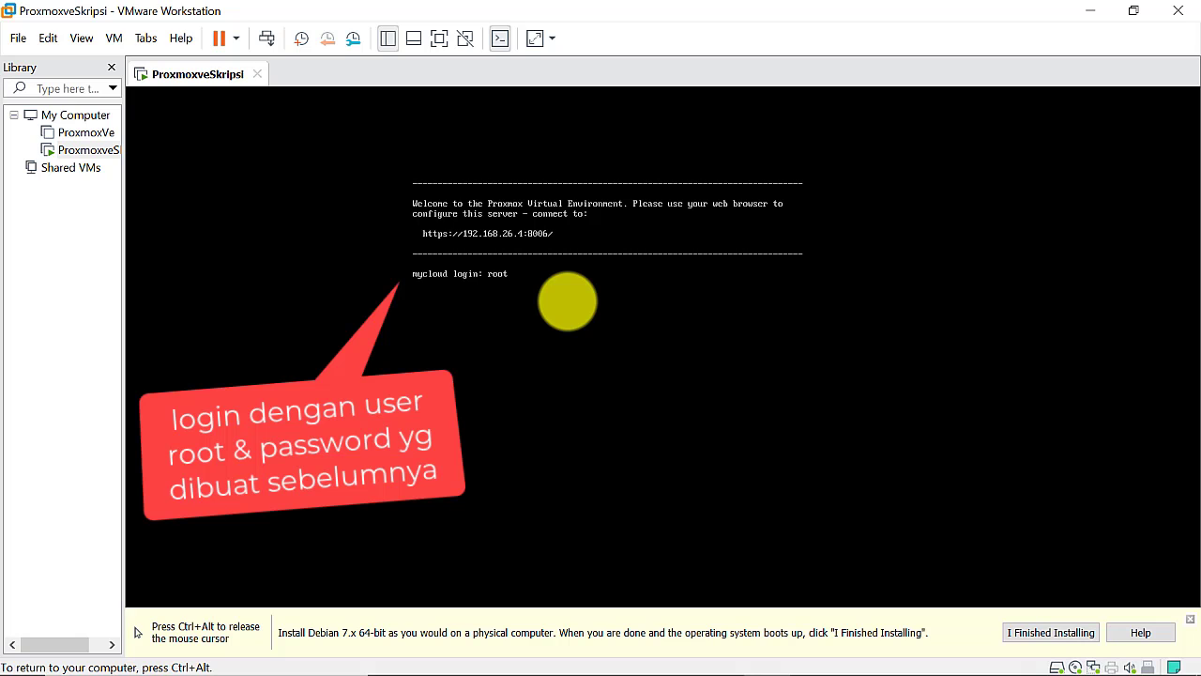
pyautogui.press('Return')
pyautogui.press('Return')
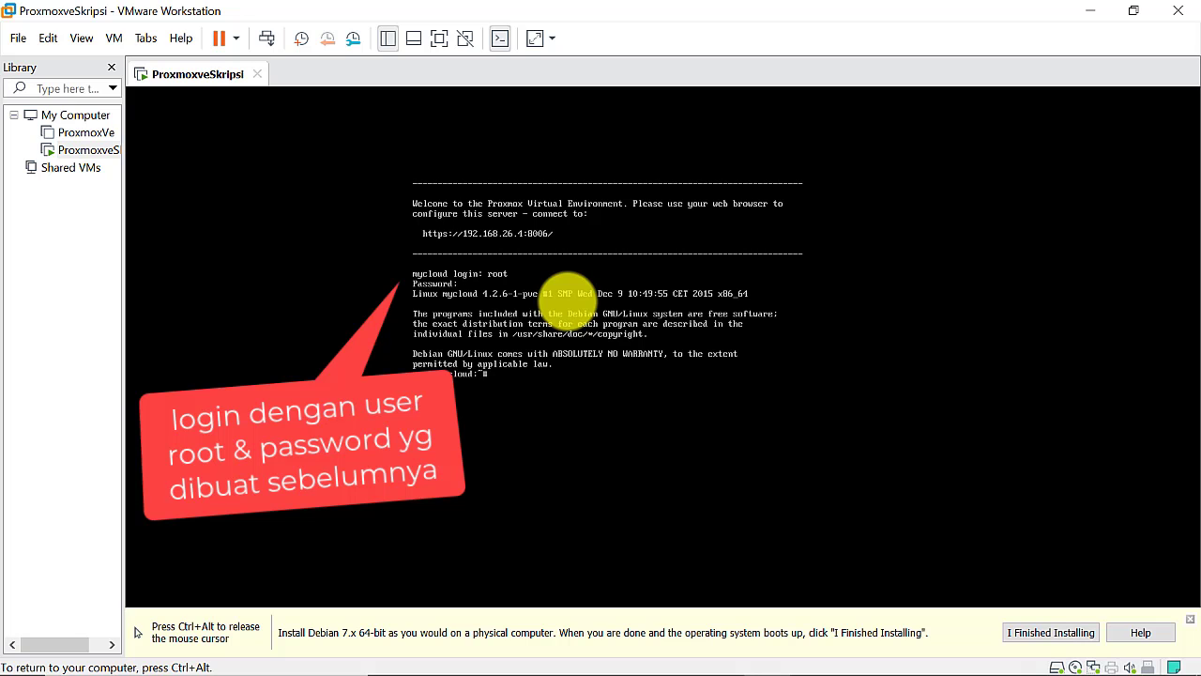
pyautogui.hotkey('ctrl', 'alt')
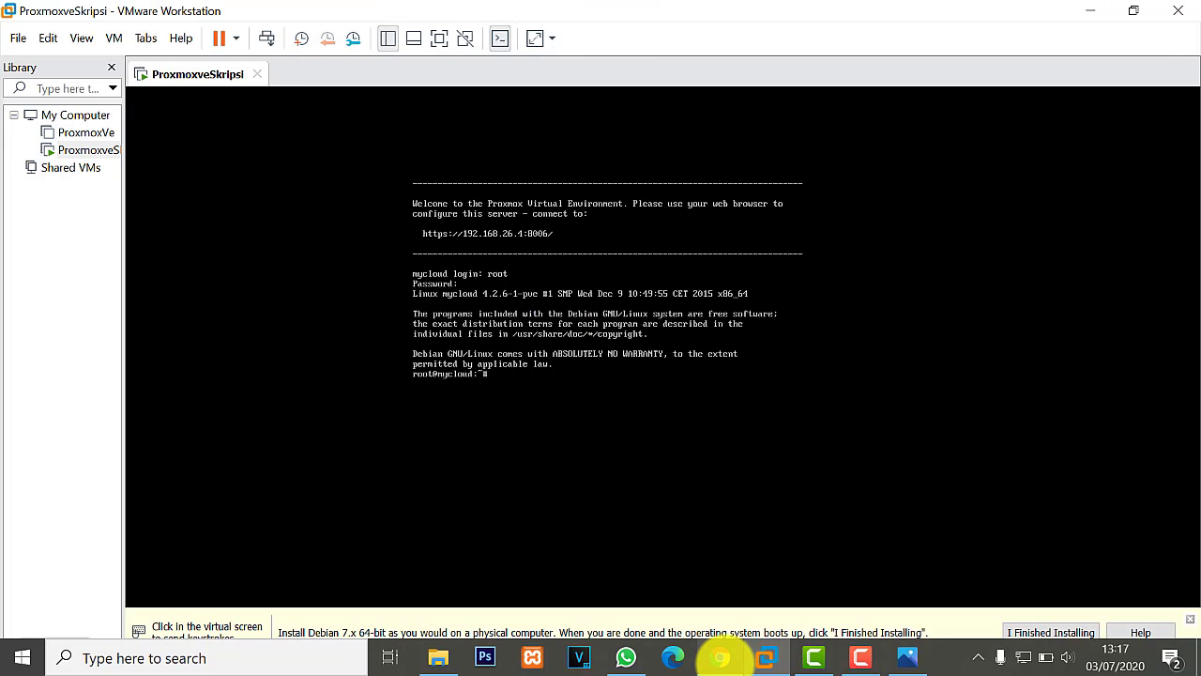
# Bring Chrome forward, close the Camtasia Studio tab and clear the address bar
pyautogui.click(721, 657)
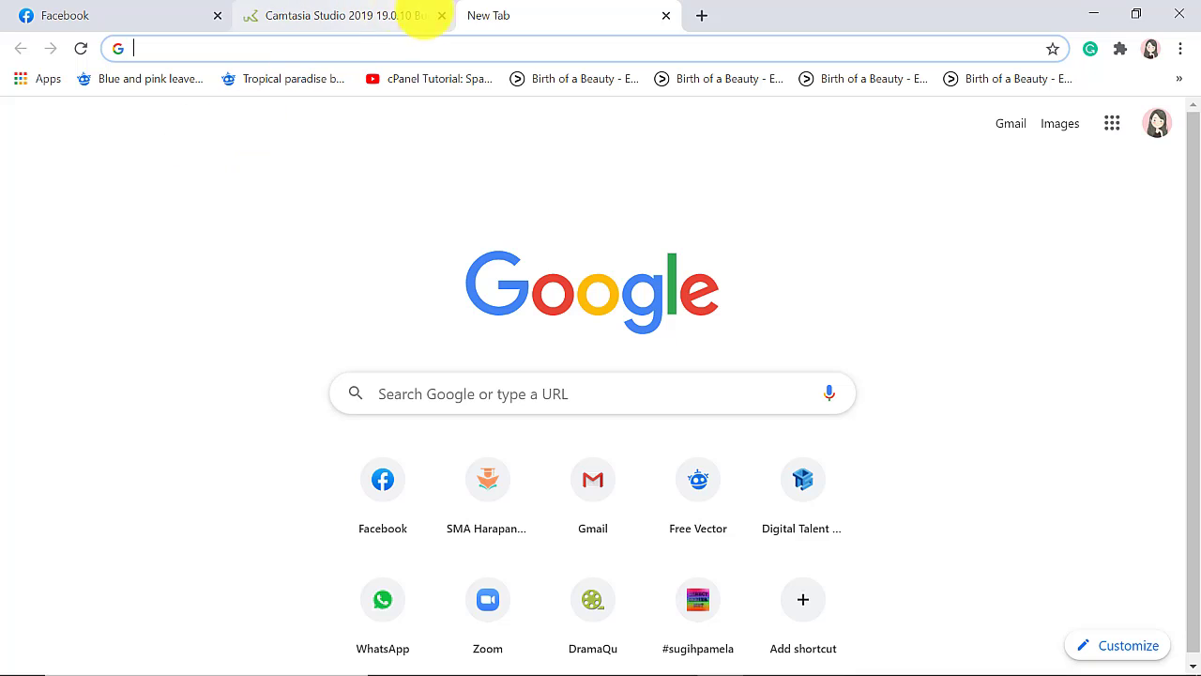
pyautogui.click(441, 15)
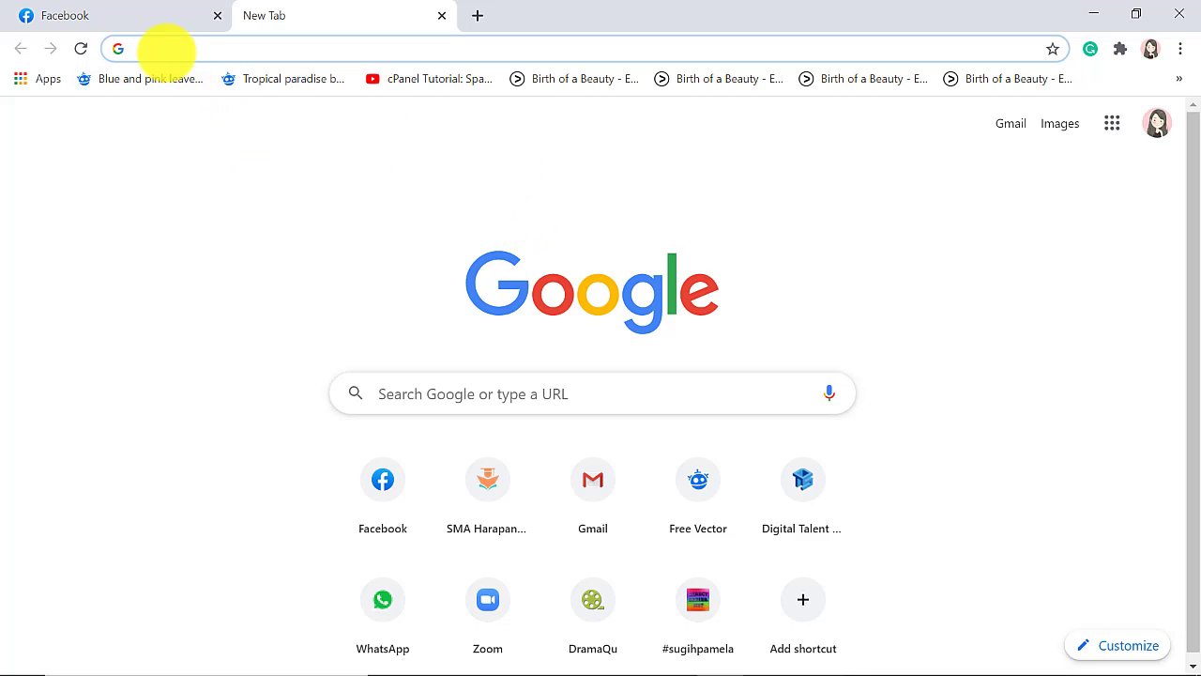
pyautogui.write('Https://www.facebook.com')
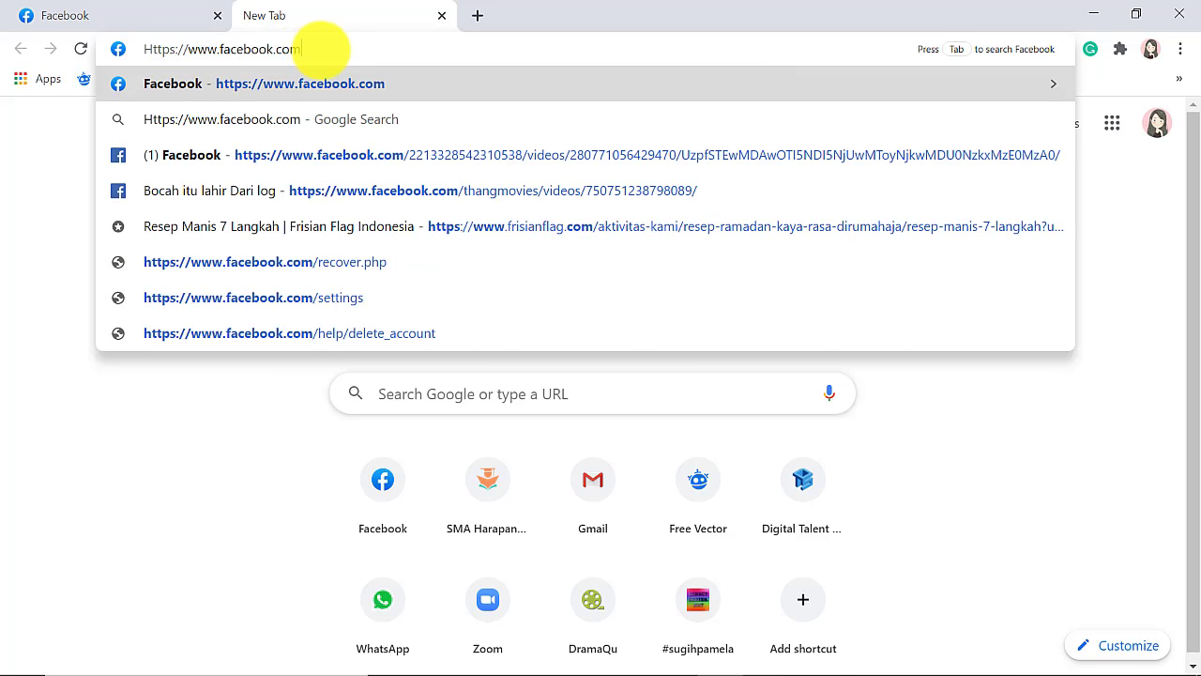
pyautogui.moveTo(319, 49); pyautogui.dragTo(118, 49)
pyautogui.write('h')
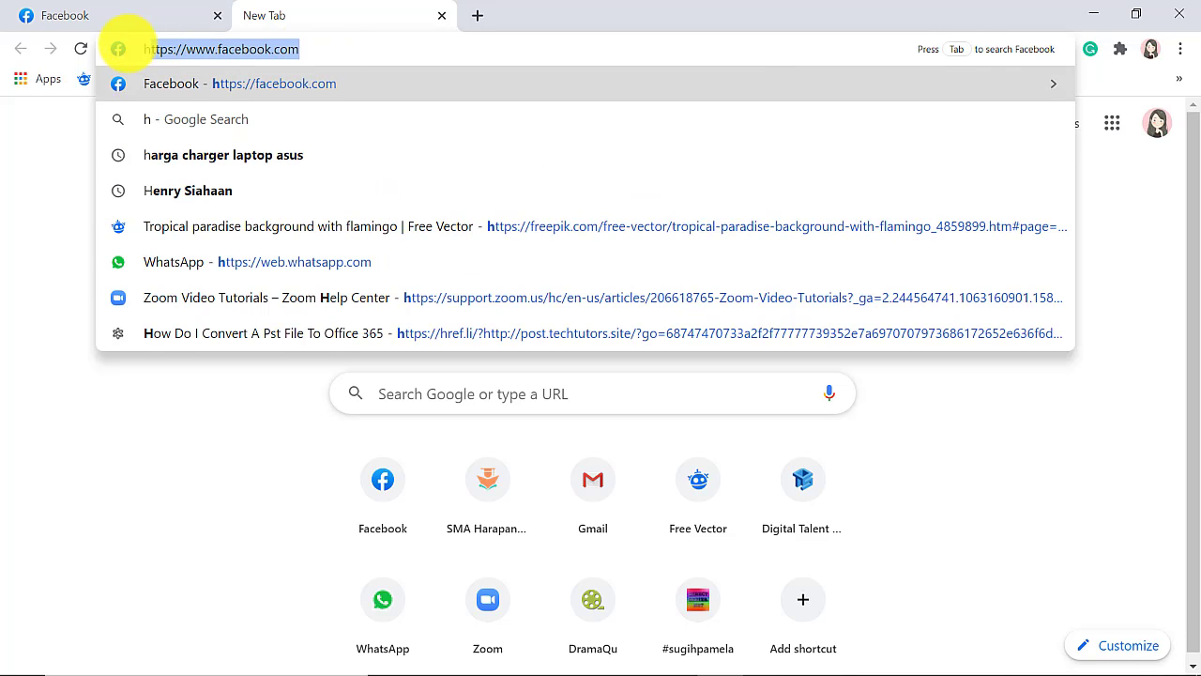
pyautogui.press('End')
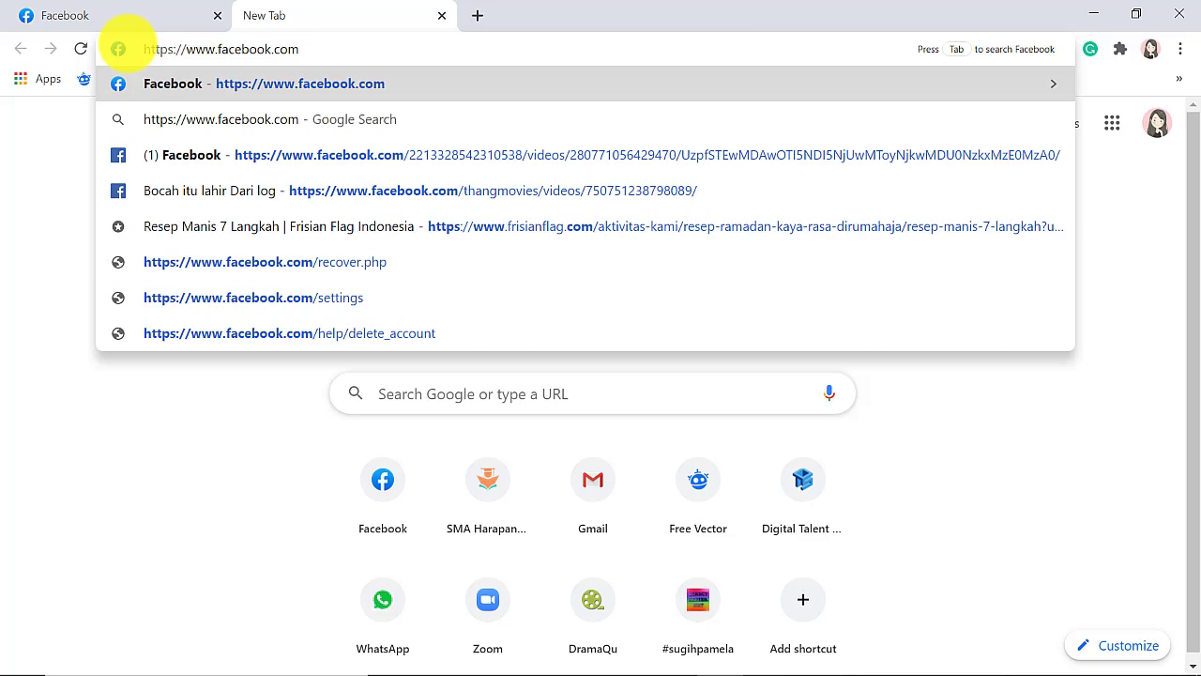
pyautogui.press('BackSpace')
pyautogui.press('BackSpace')
pyautogui.press('BackSpace')
pyautogui.press('BackSpace')
pyautogui.press('BackSpace')
pyautogui.press('BackSpace')
pyautogui.press('BackSpace')
pyautogui.press('BackSpace')
pyautogui.press('BackSpace')
pyautogui.press('BackSpace')
pyautogui.press('BackSpace')
pyautogui.press('BackSpace')
pyautogui.press('BackSpace')
pyautogui.press('BackSpace')
pyautogui.press('BackSpace')
pyautogui.press('BackSpace')
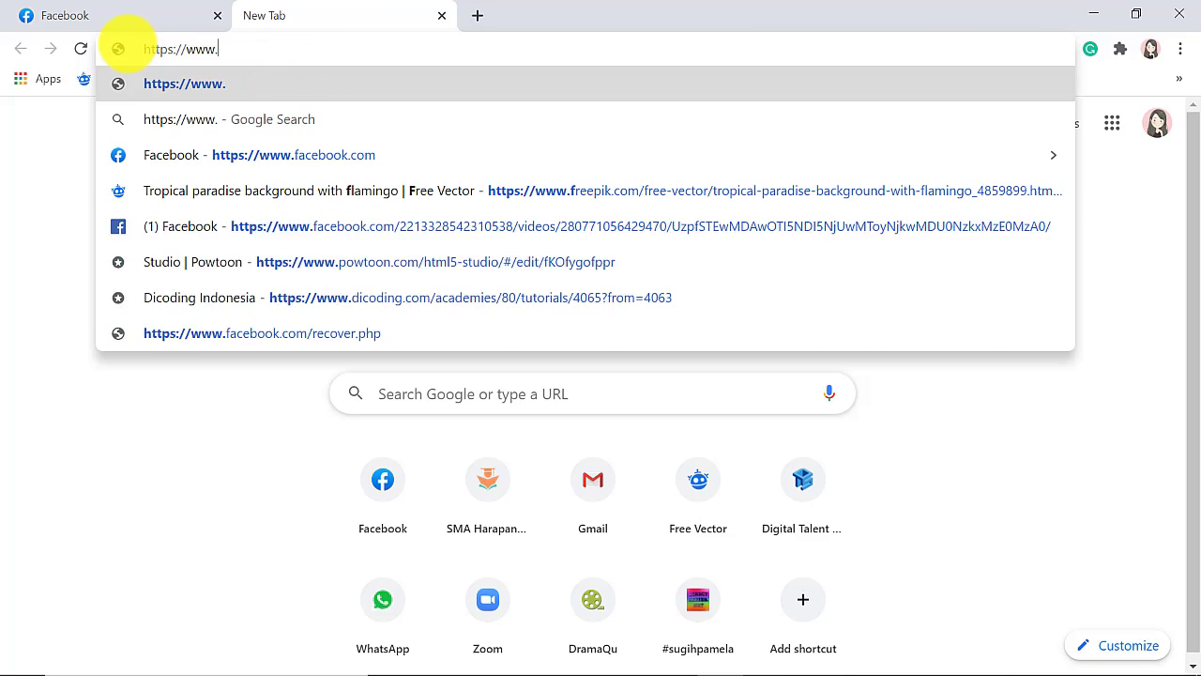
pyautogui.write('192')
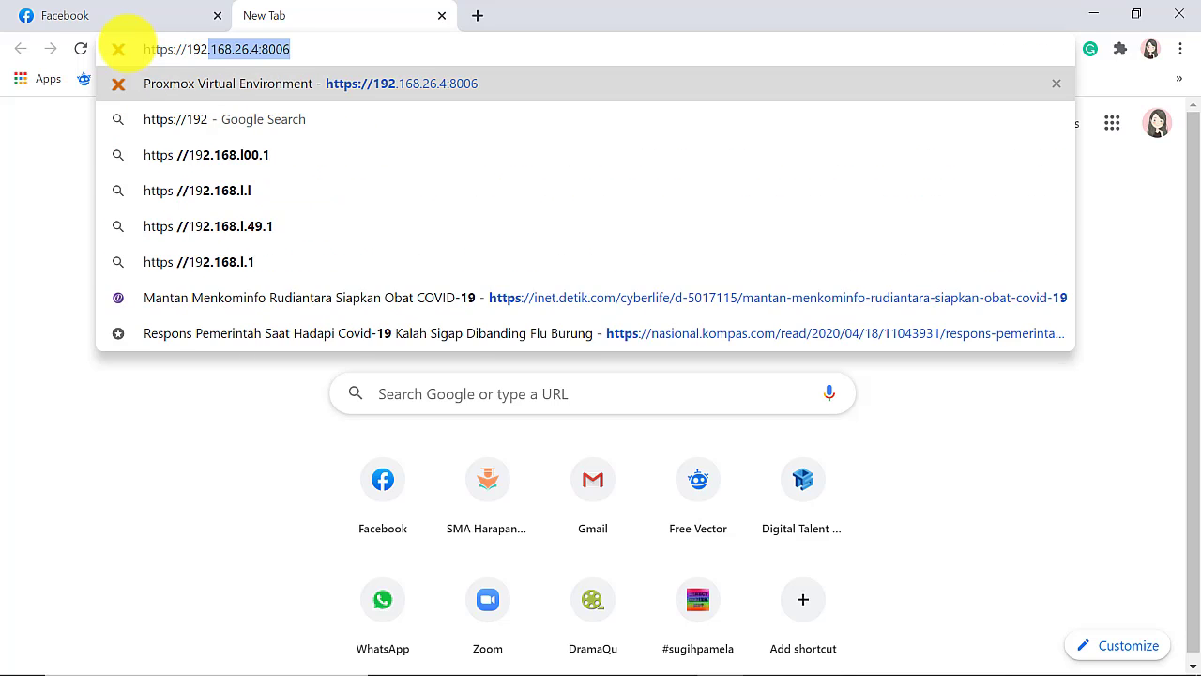
pyautogui.press('End')
pyautogui.write('/')
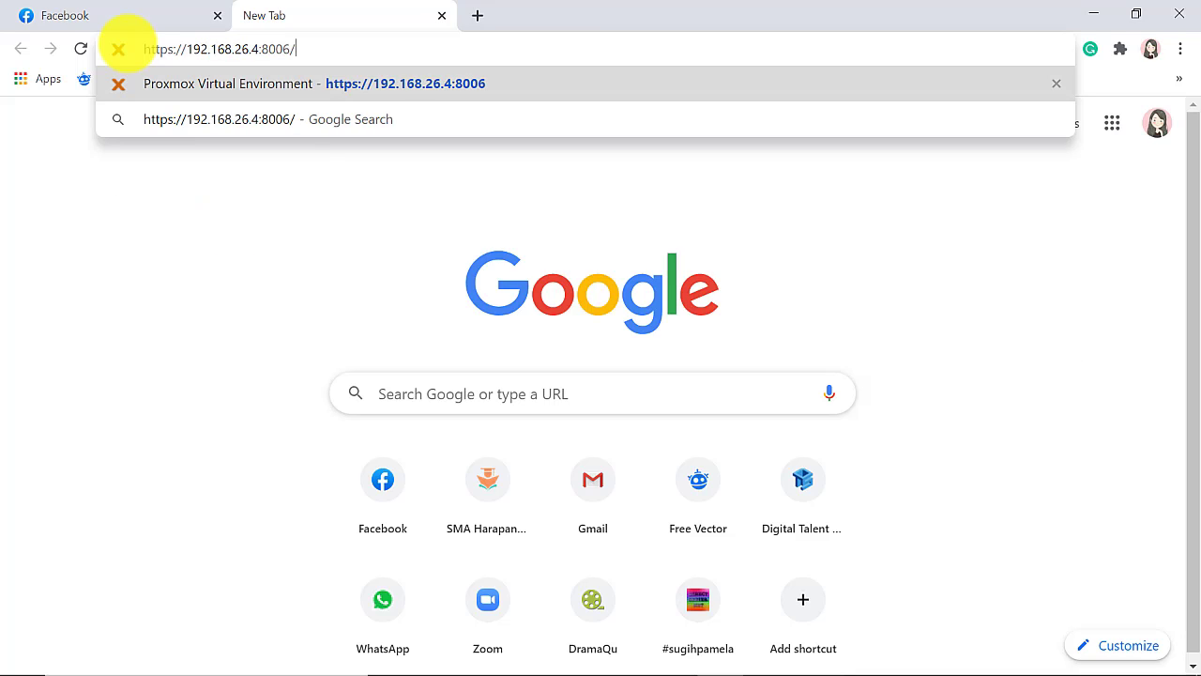
pyautogui.press('Return')
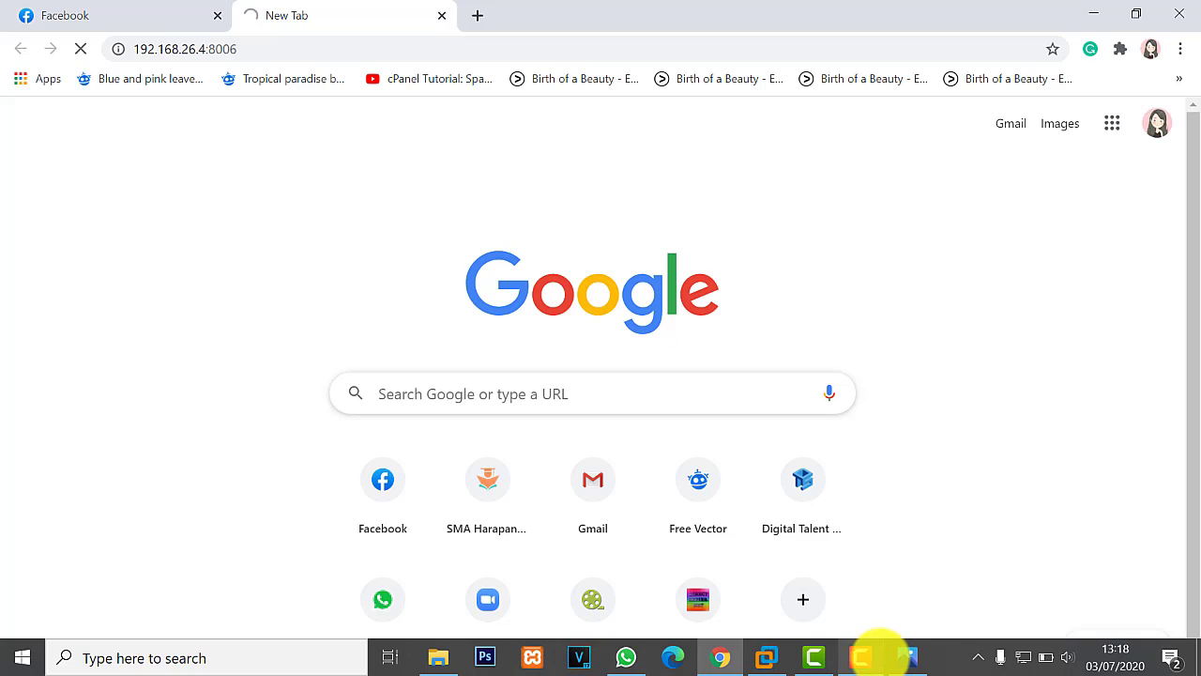
pyautogui.moveTo(903, 657)
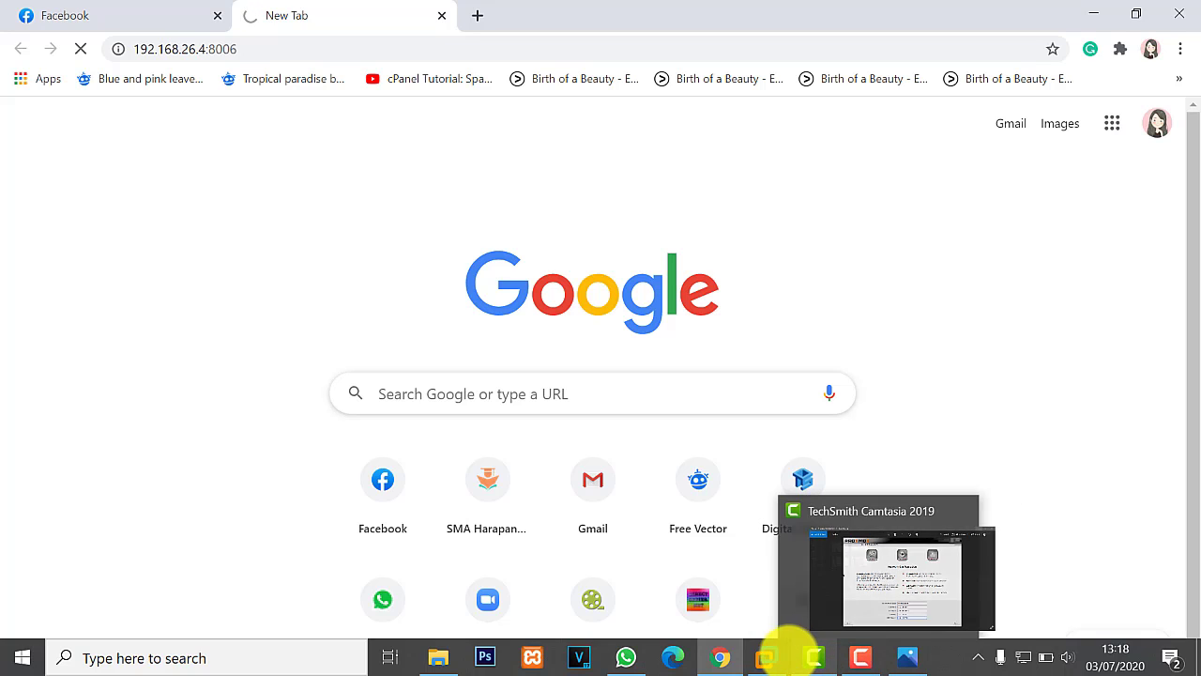
pyautogui.click(765, 657)
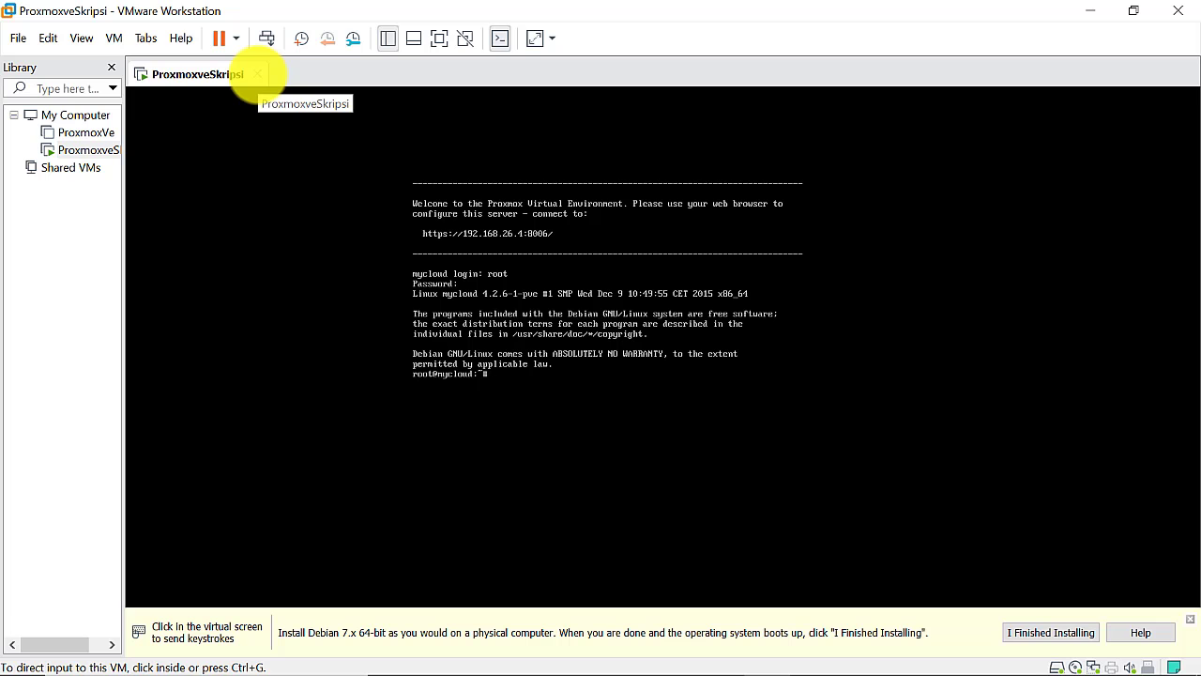
# Power off the running Proxmox VM and select ProxmoxveSkripsi in the library
pyautogui.click(256, 74)
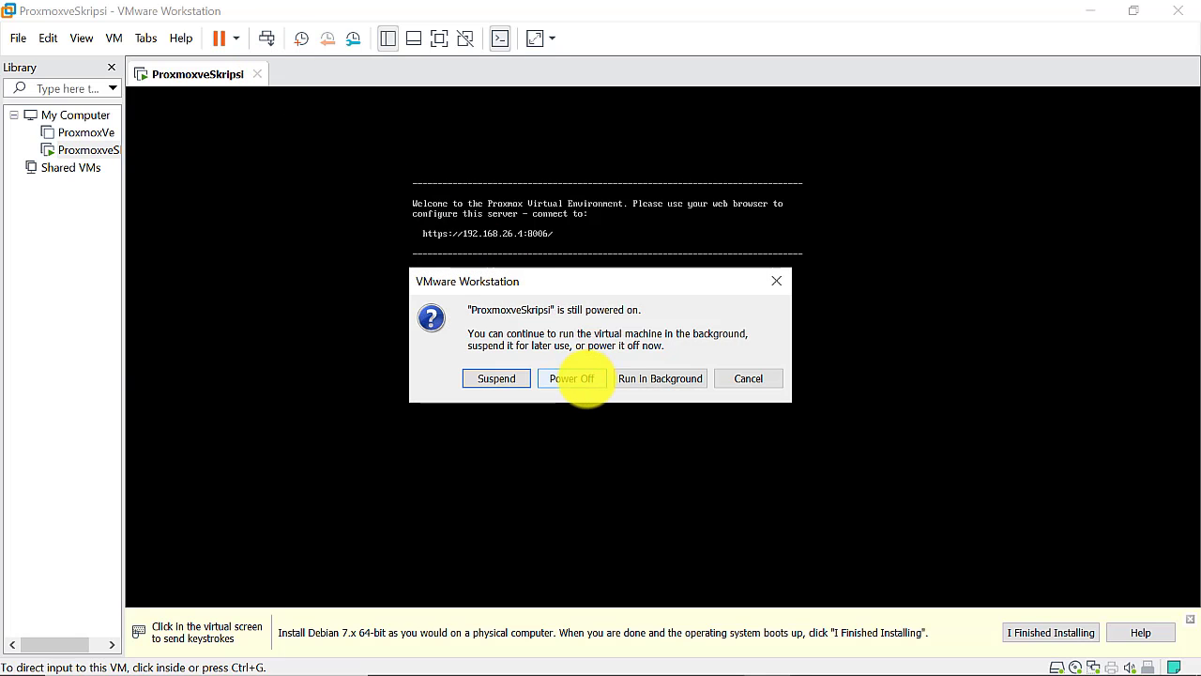
pyautogui.click(582, 380)
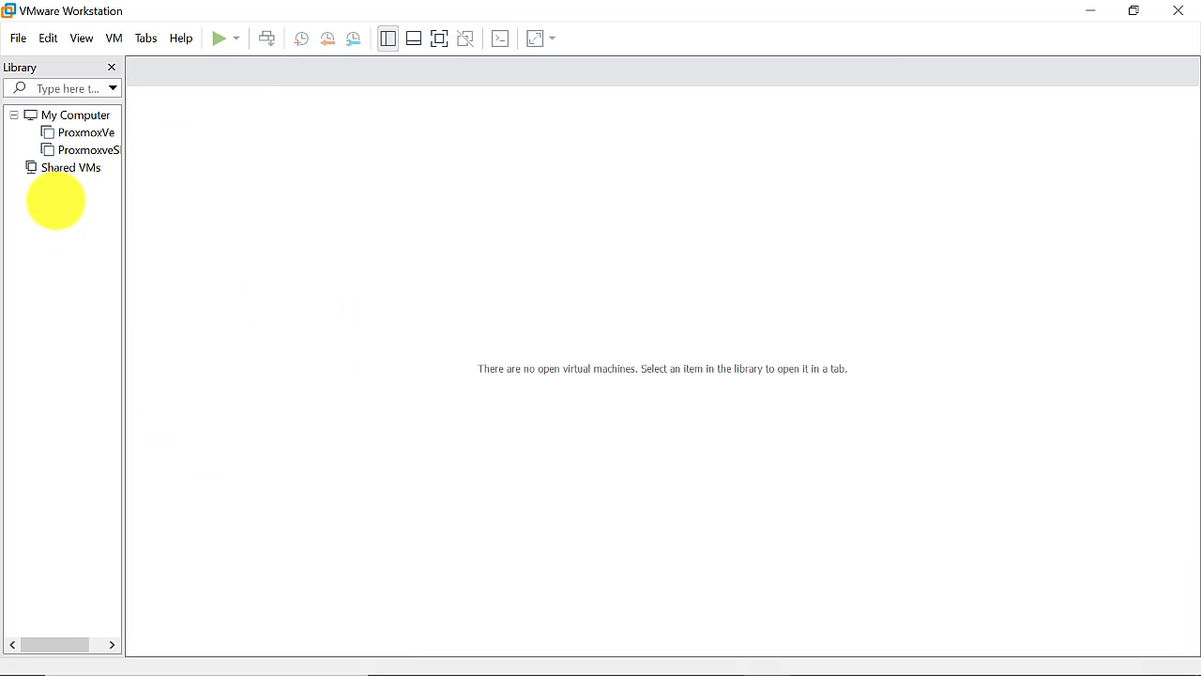
pyautogui.click(68, 150)
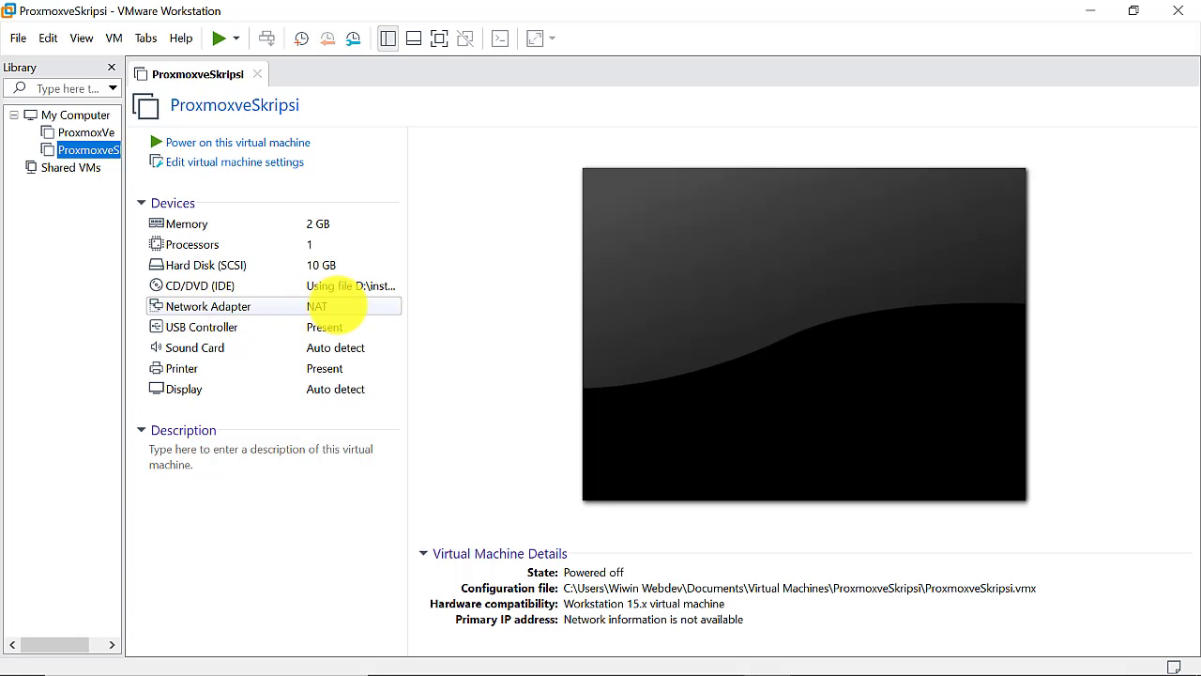
# Set the VM's network adapter to Custom: VMnet1 (Host-only) and save it
pyautogui.click(282, 309)
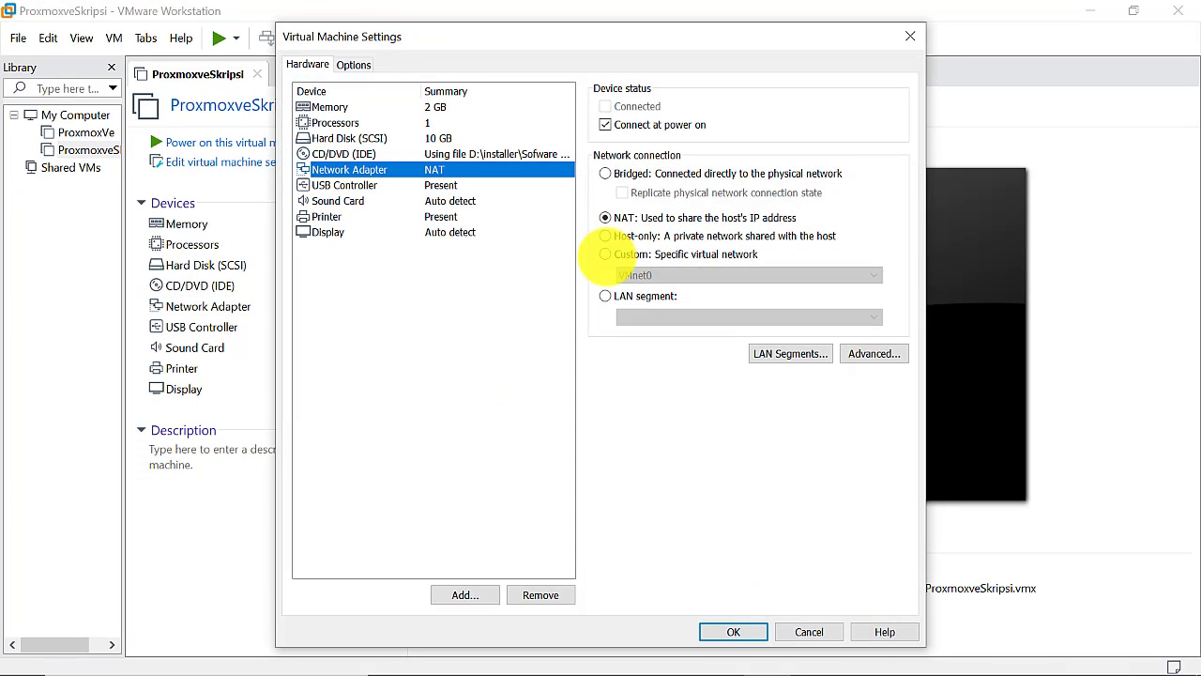
pyautogui.click(606, 254)
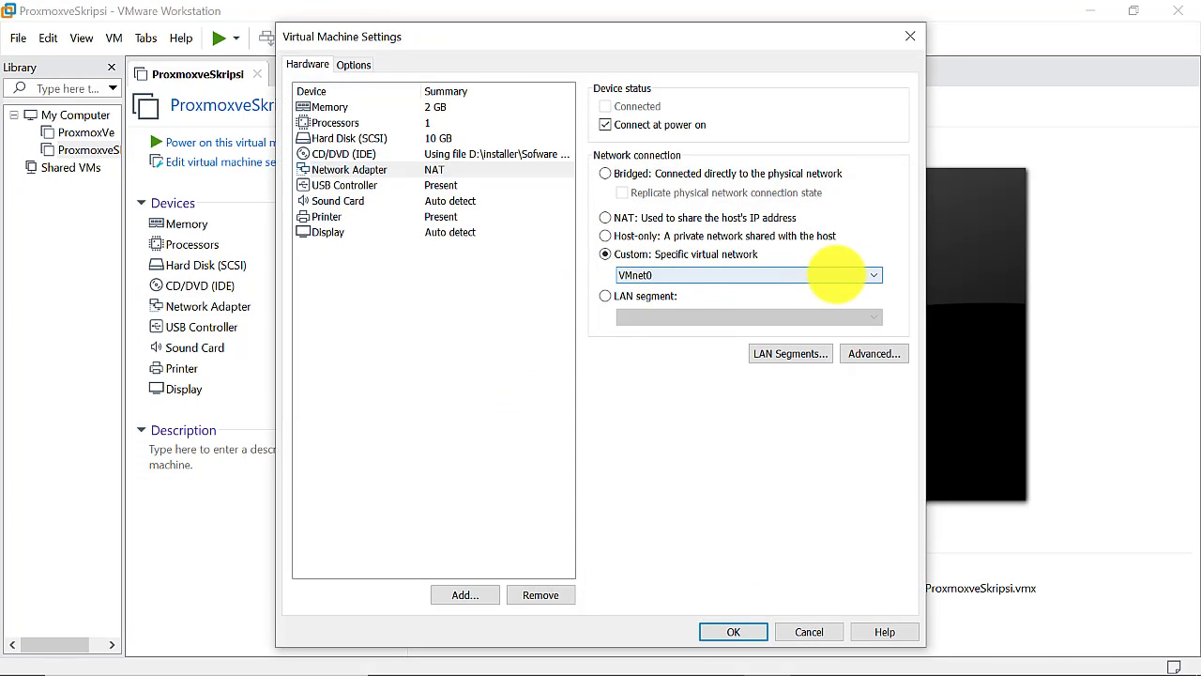
pyautogui.click(835, 275)
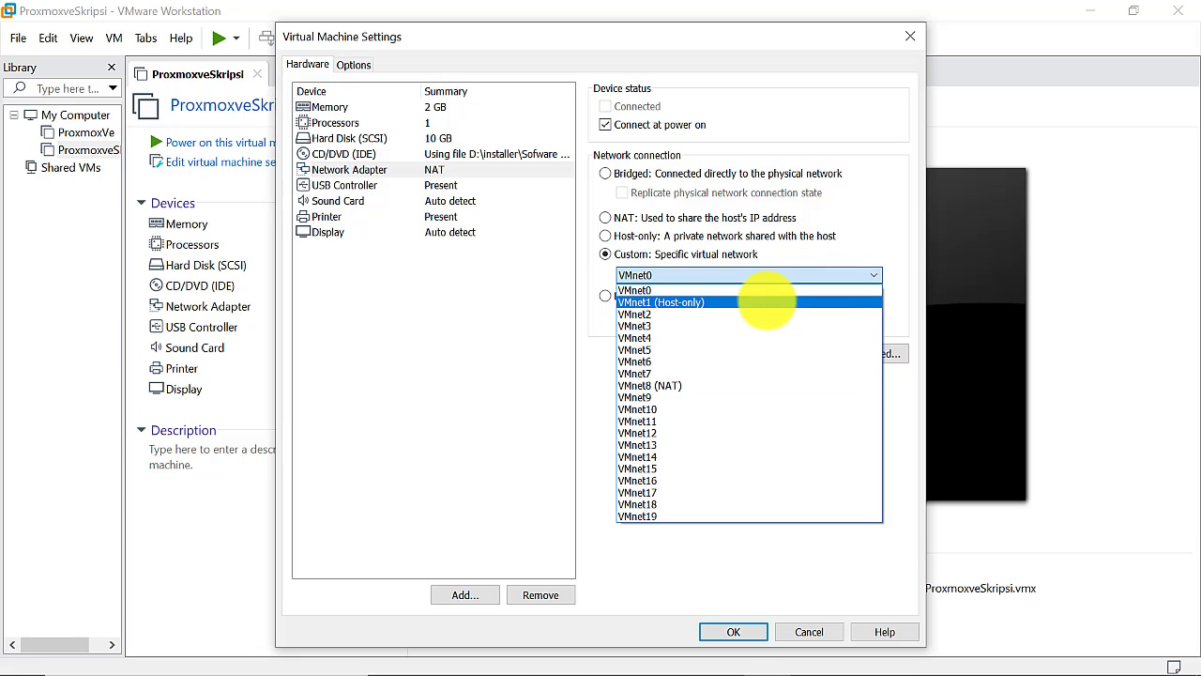
pyautogui.click(767, 301)
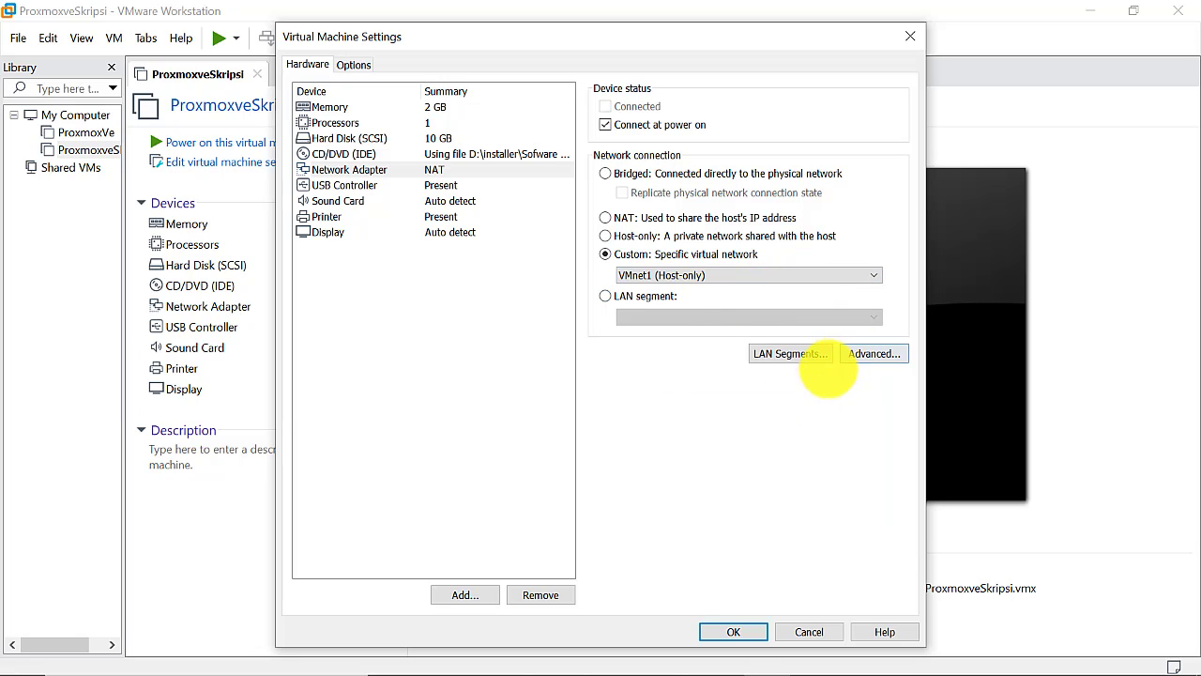
pyautogui.click(751, 632)
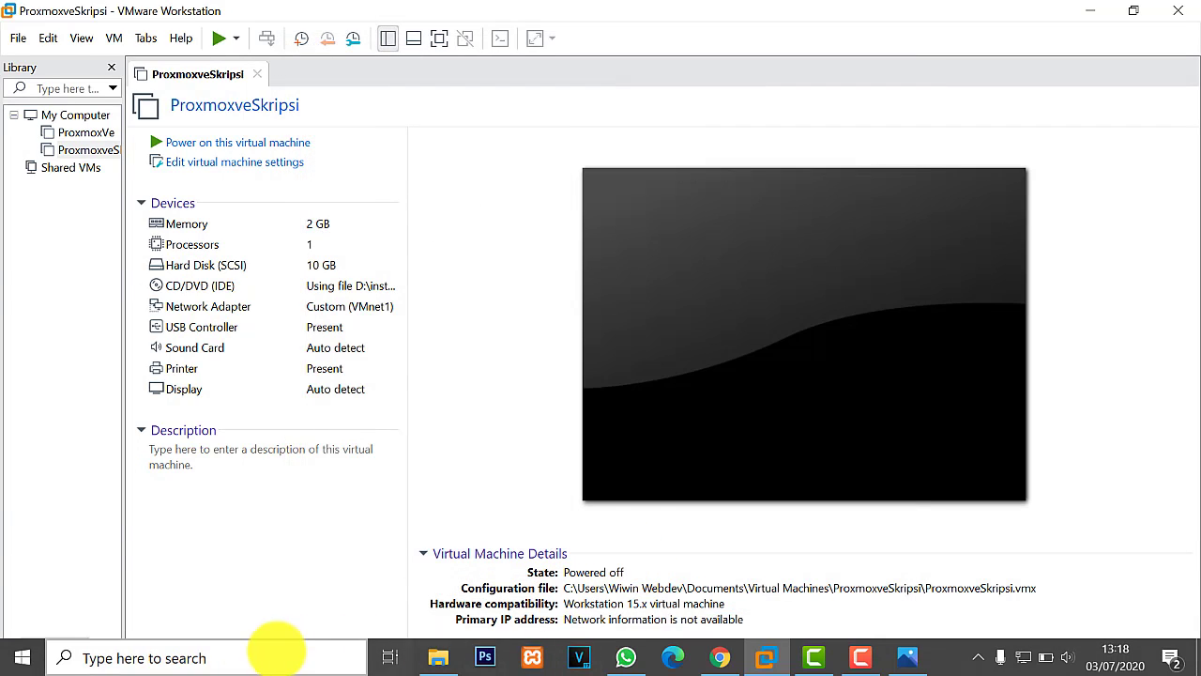
# Open the VMnet1 adapter's properties via Control Panel's Network Connections
pyautogui.click(252, 655)
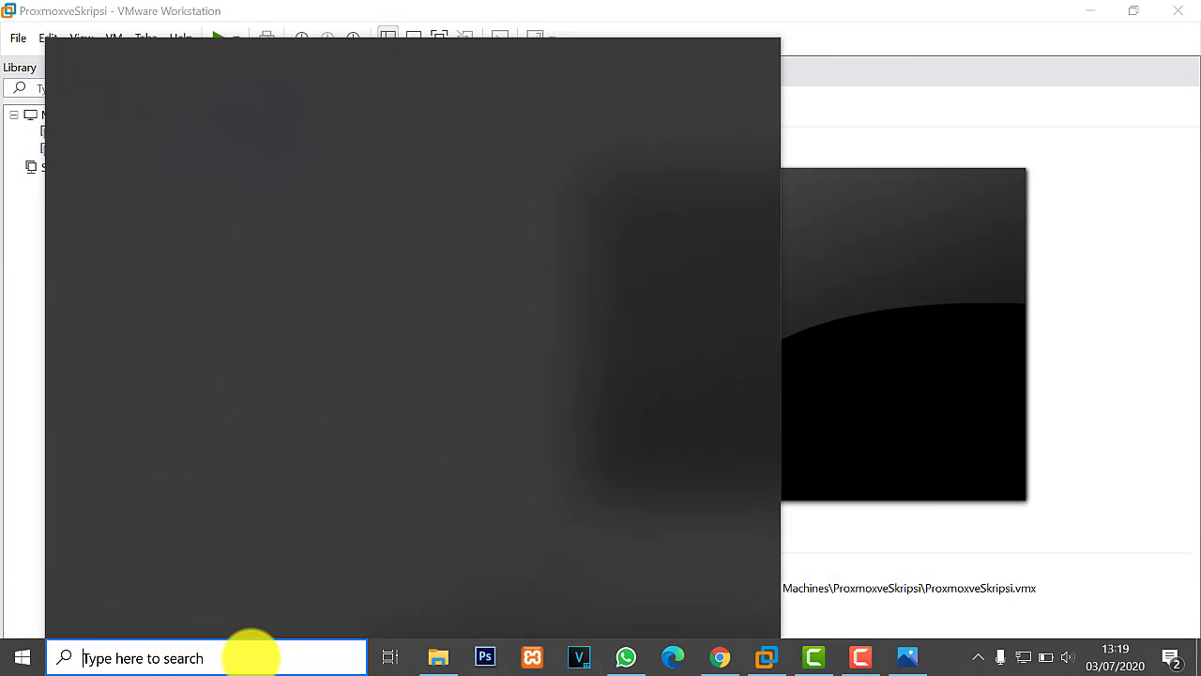
pyautogui.write('netwo')
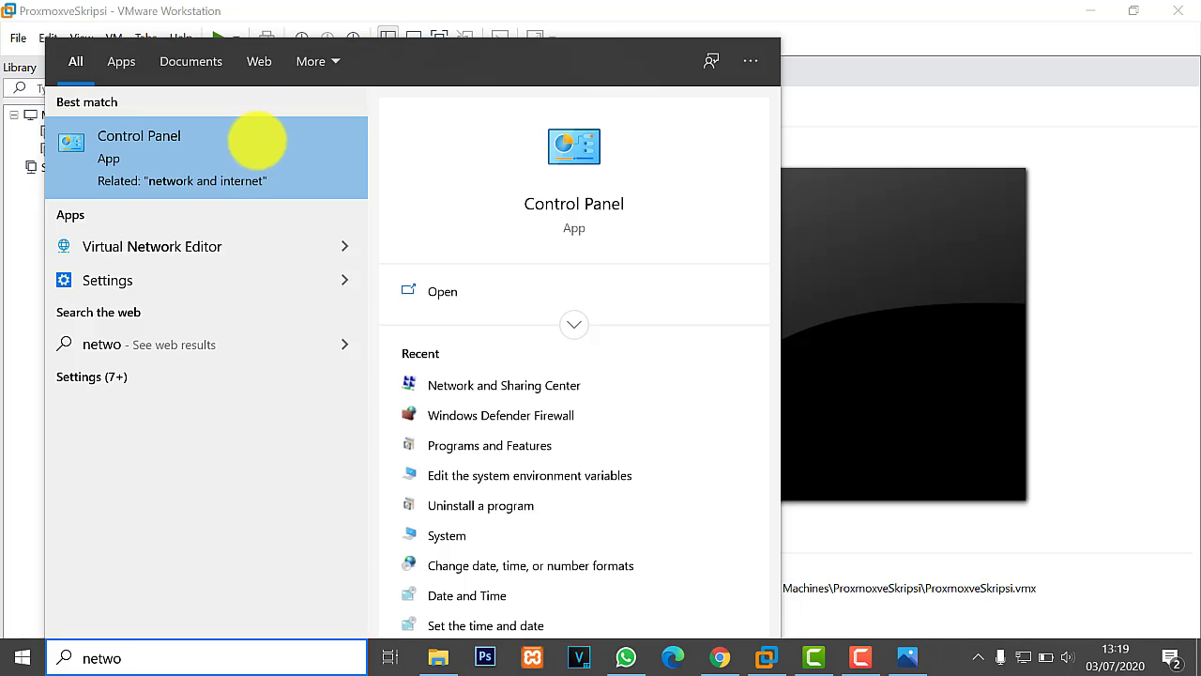
pyautogui.click(255, 141)
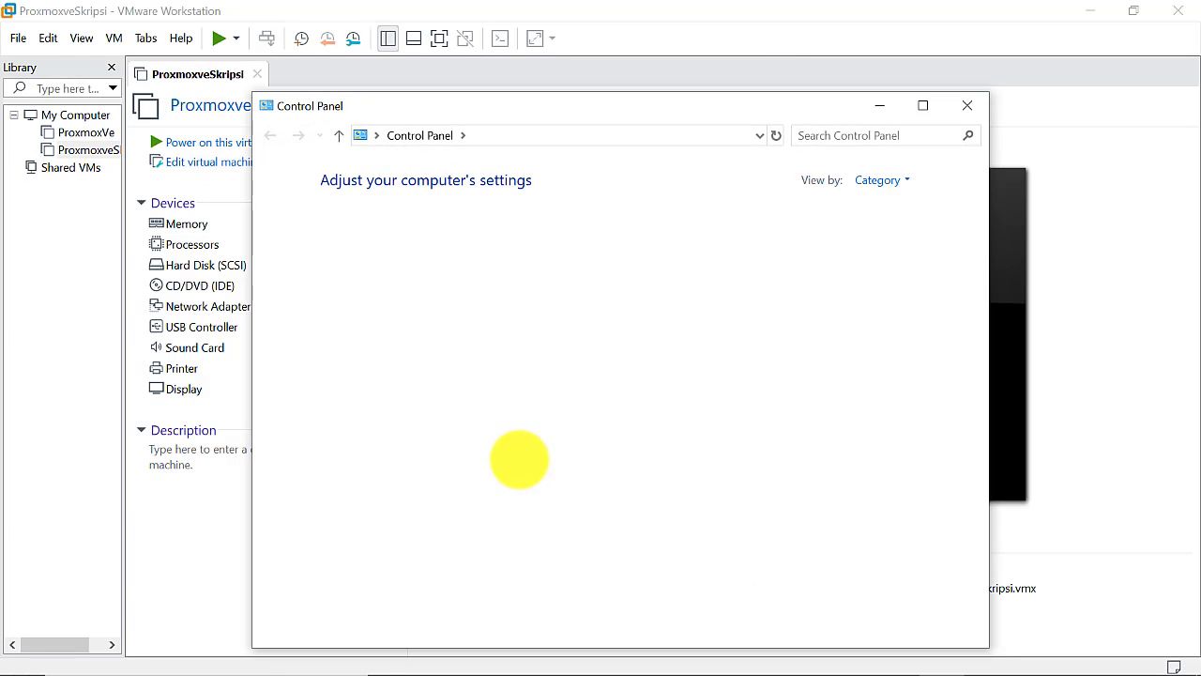
pyautogui.click(458, 328)
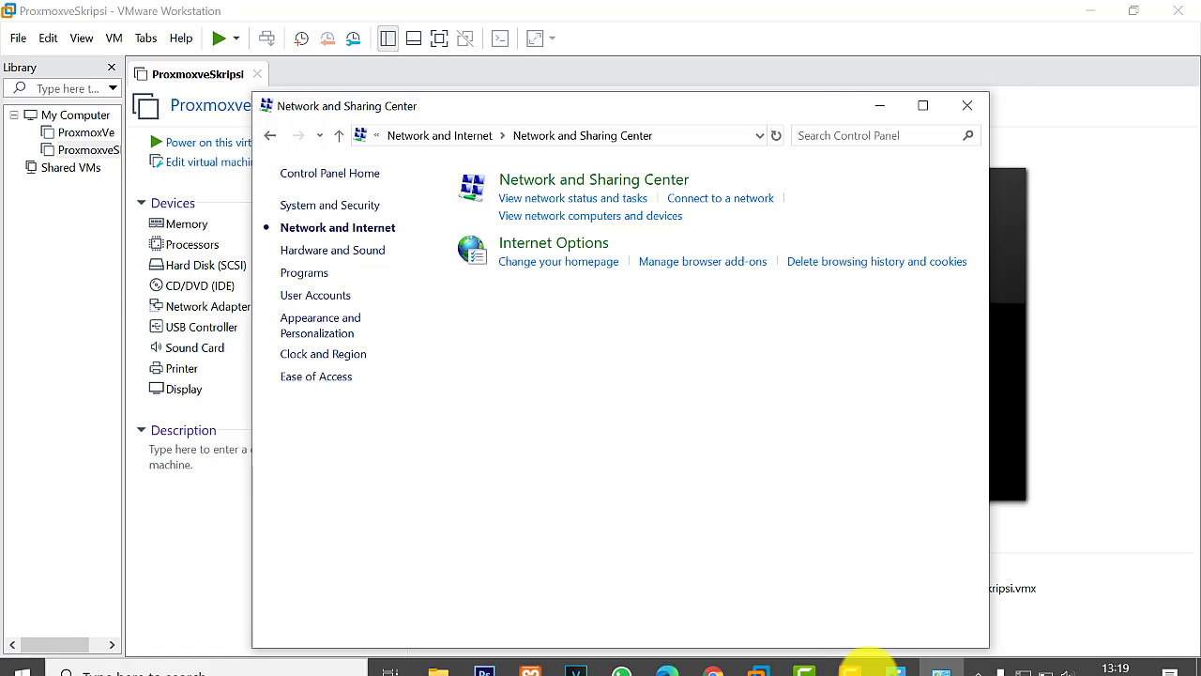
pyautogui.click(872, 657)
pyautogui.rightClick(430, 186)
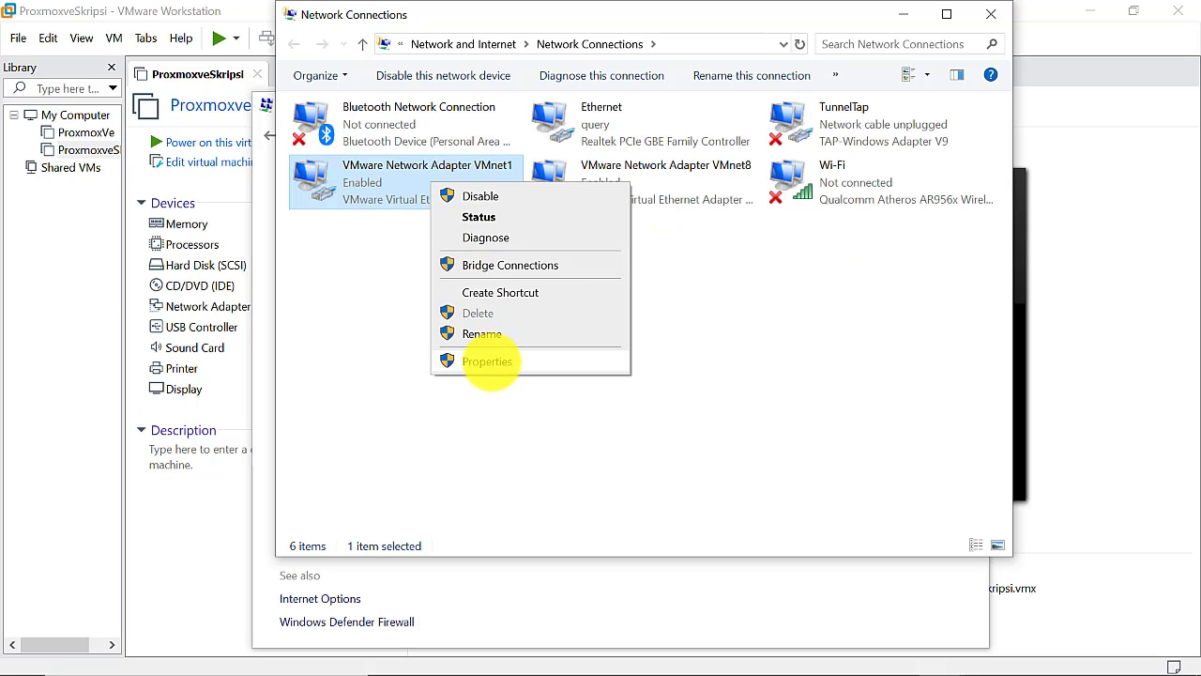
pyautogui.click(487, 362)
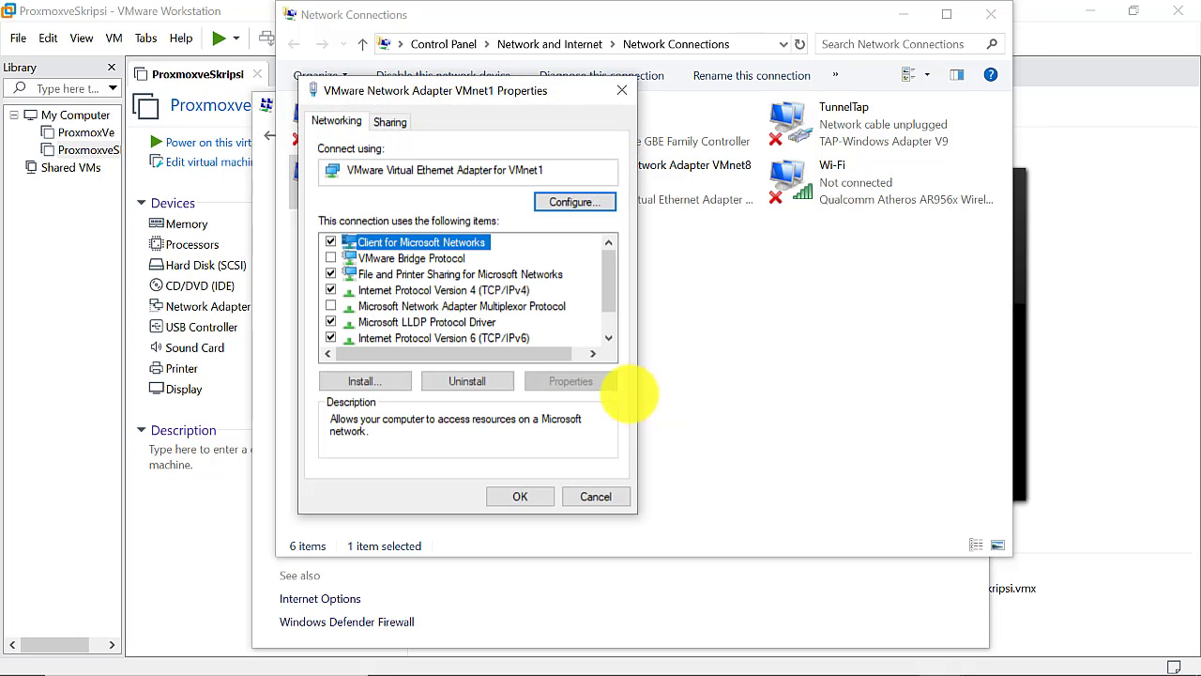
# Give VMnet1 static IPv4 192.168.26.5, mask 255.255.255.0, gateway 192.168.26.2
pyautogui.click(408, 290)
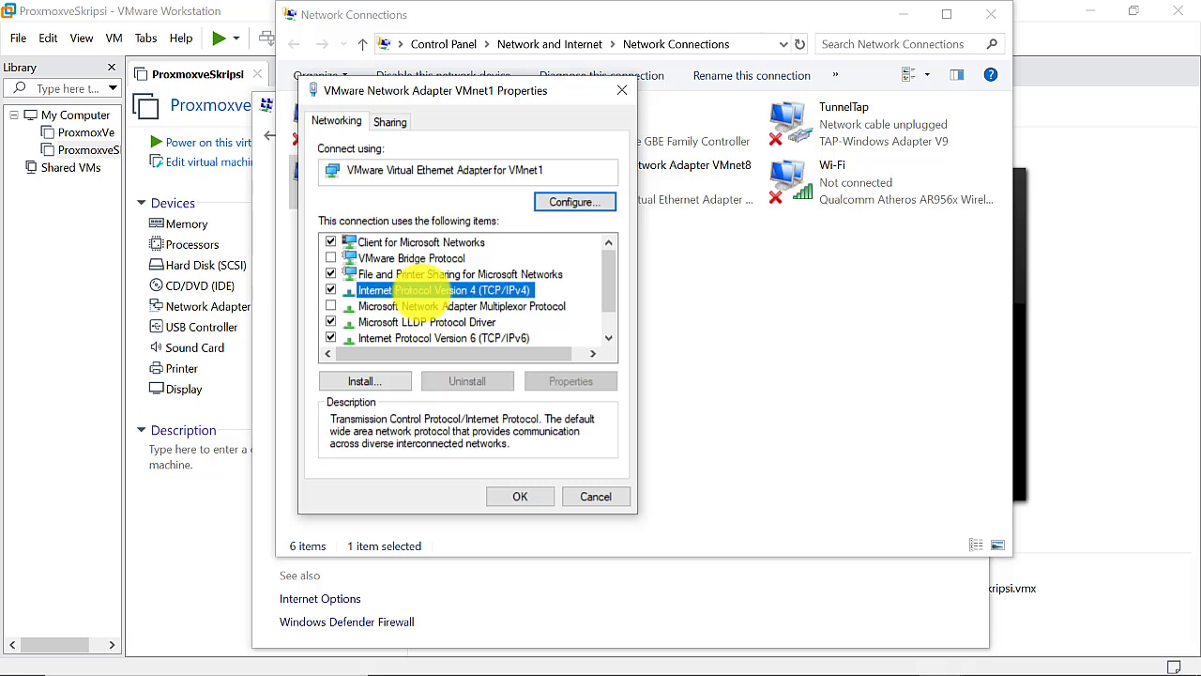
pyautogui.doubleClick(497, 290)
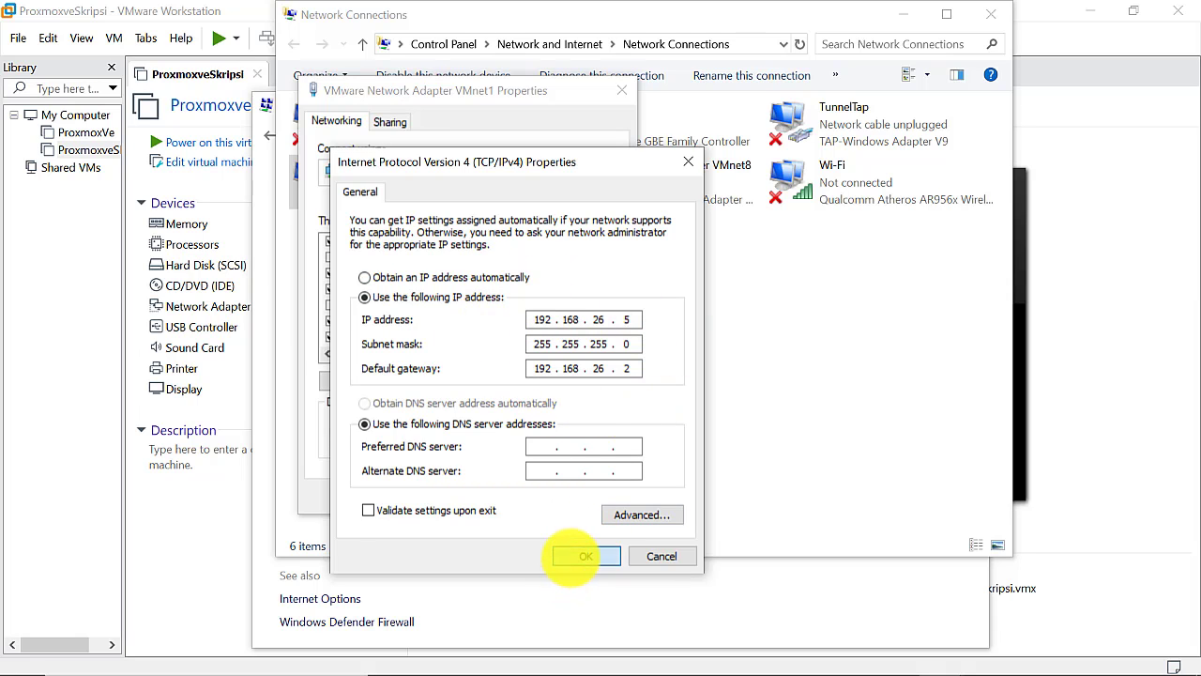
pyautogui.click(574, 557)
pyautogui.click(521, 497)
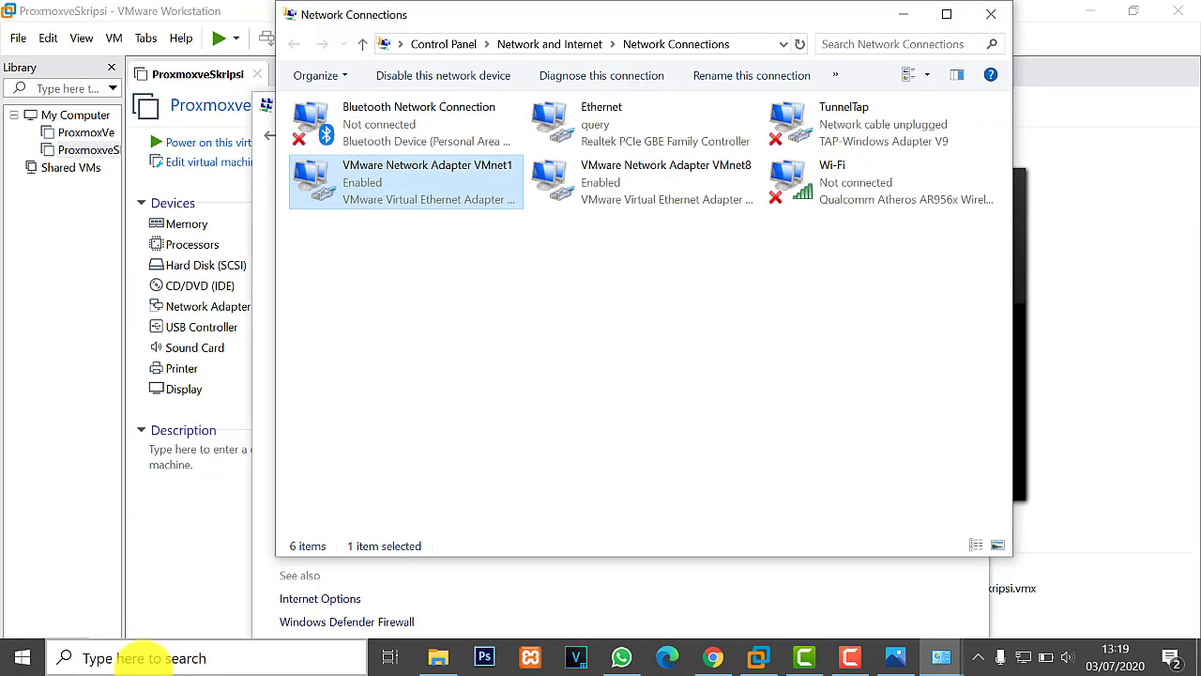
# Launch Command Prompt and run ping 192.168.26.4, which times out
pyautogui.click(140, 657)
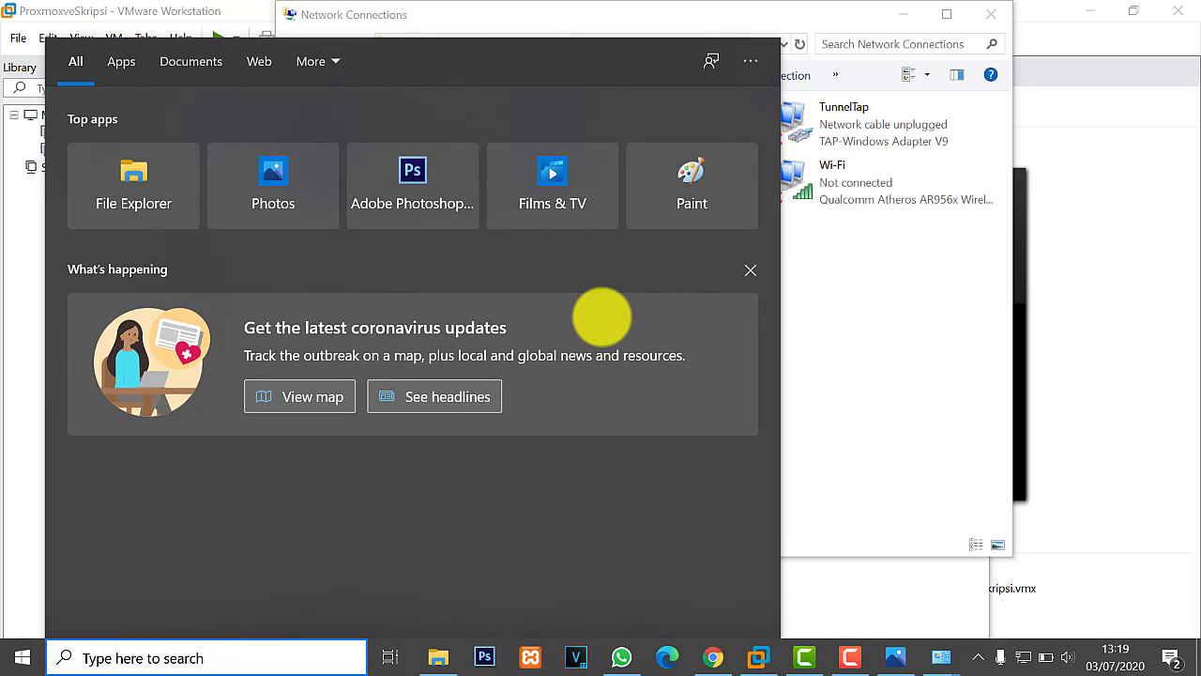
pyautogui.write('cmd')
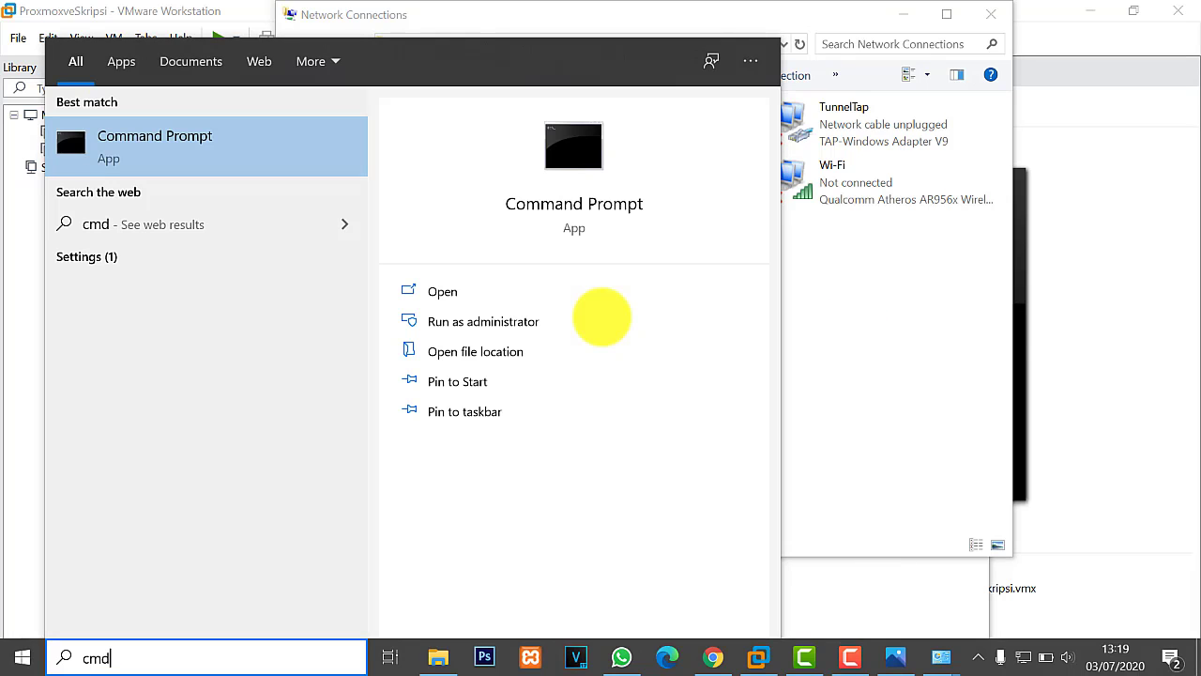
pyautogui.click(260, 142)
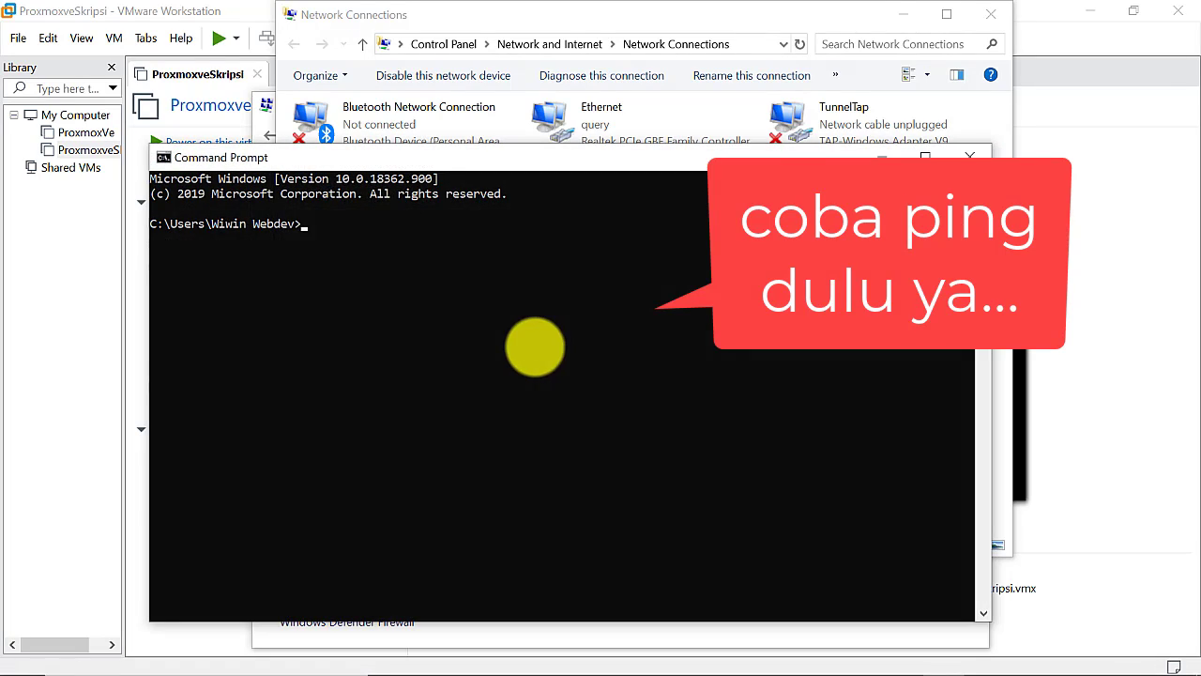
pyautogui.write('ping')
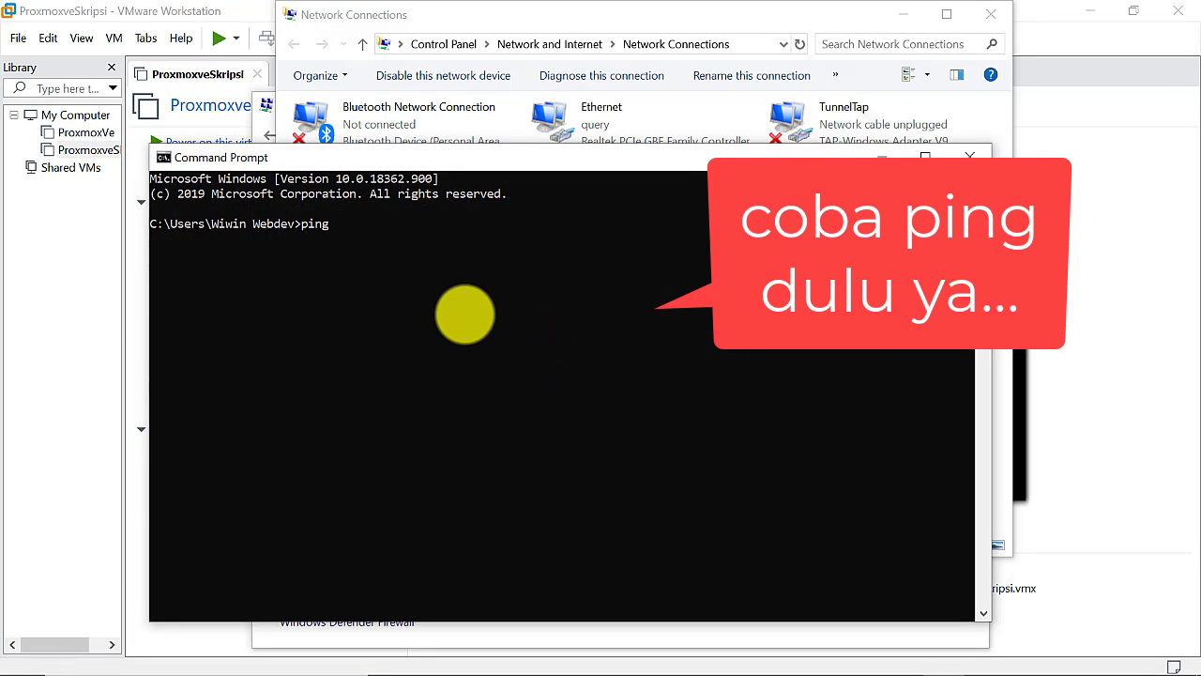
pyautogui.write(' 192.168')
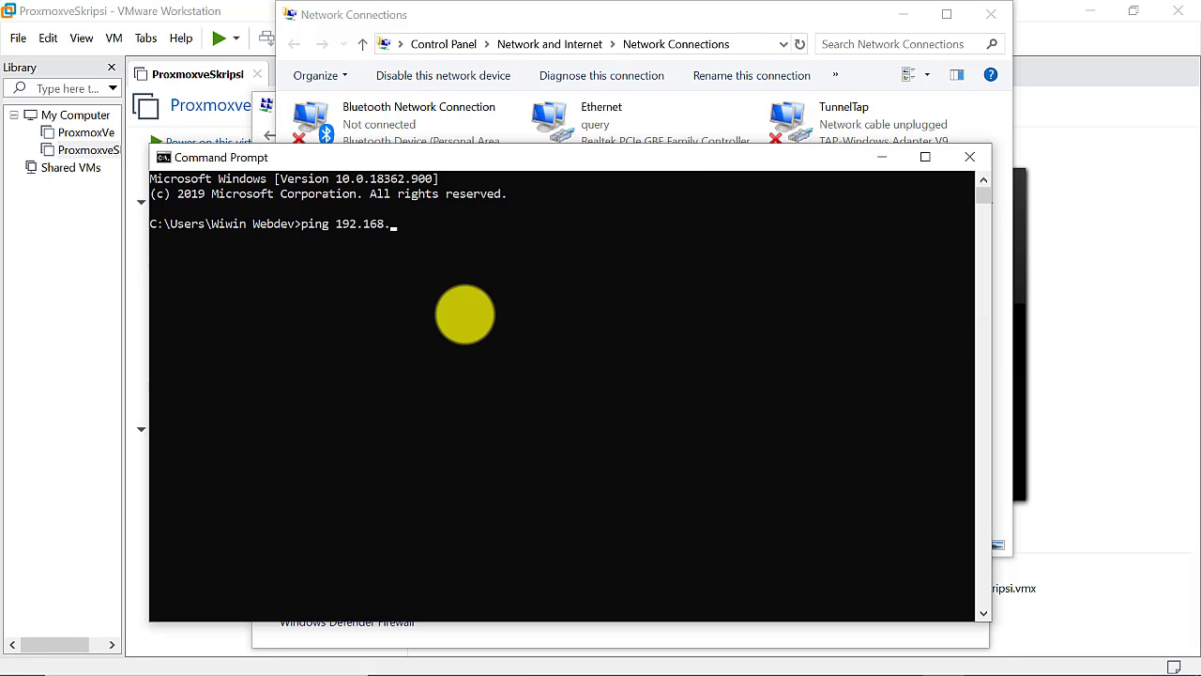
pyautogui.write('.26.4')
pyautogui.press('Return')
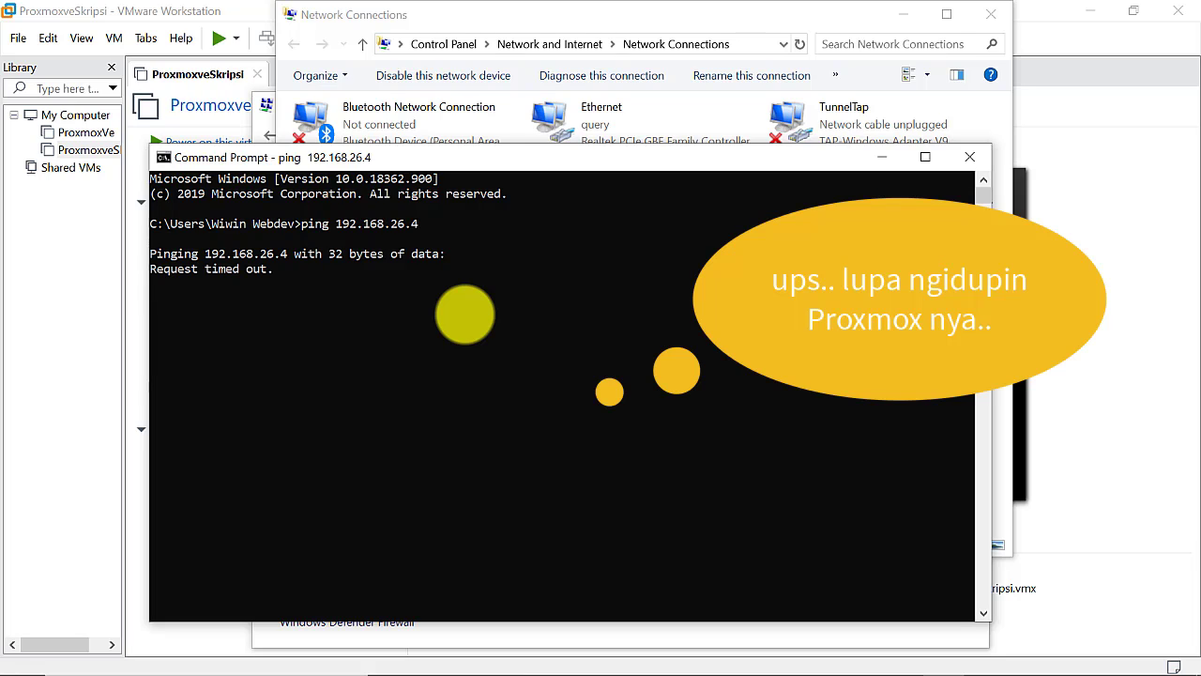
# Power on the ProxmoxveSkripsi VM and let Proxmox boot
pyautogui.click(66, 314)
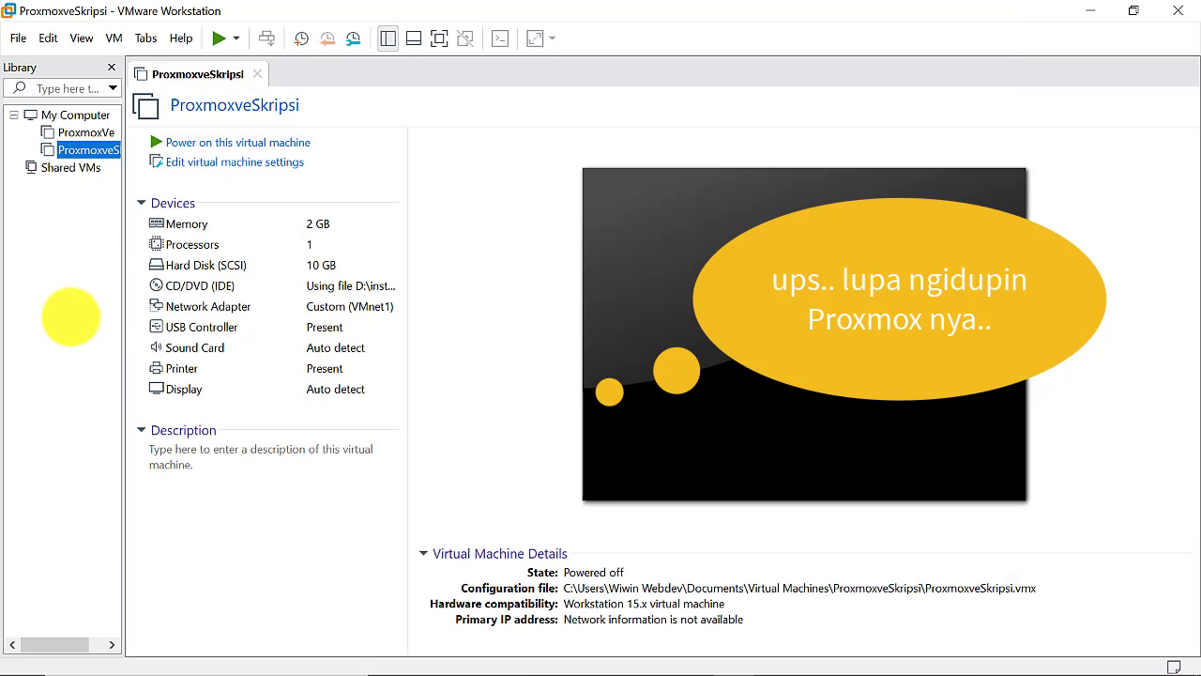
pyautogui.click(228, 142)
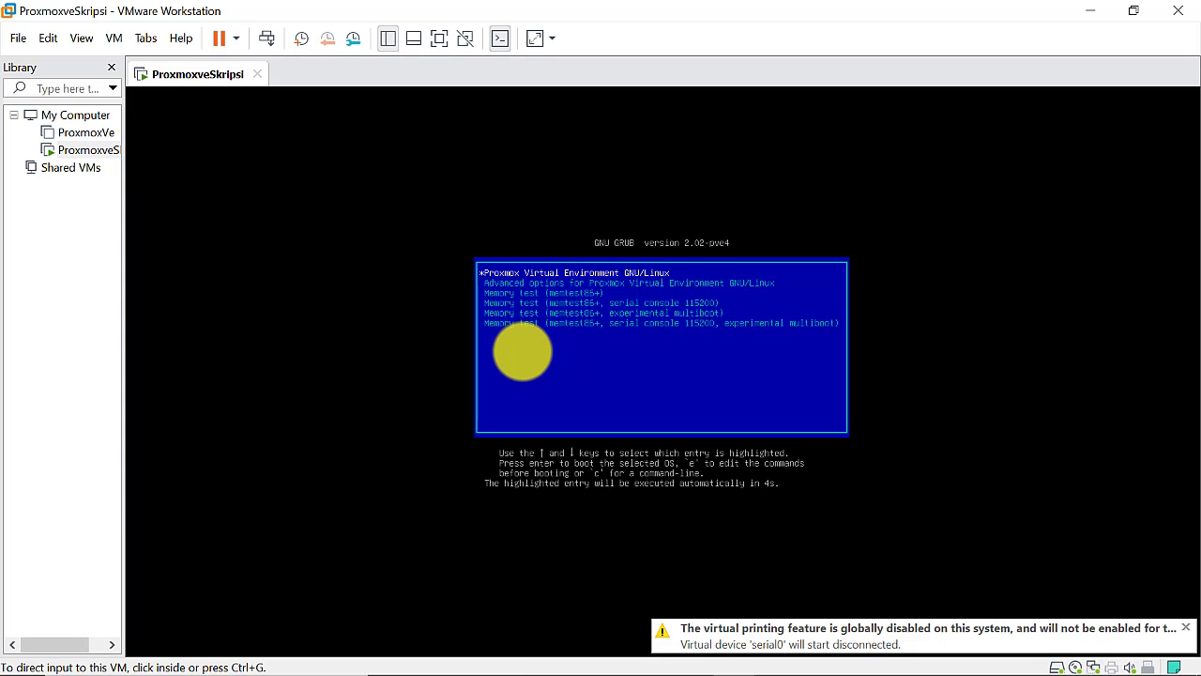
pyautogui.click(600, 387)
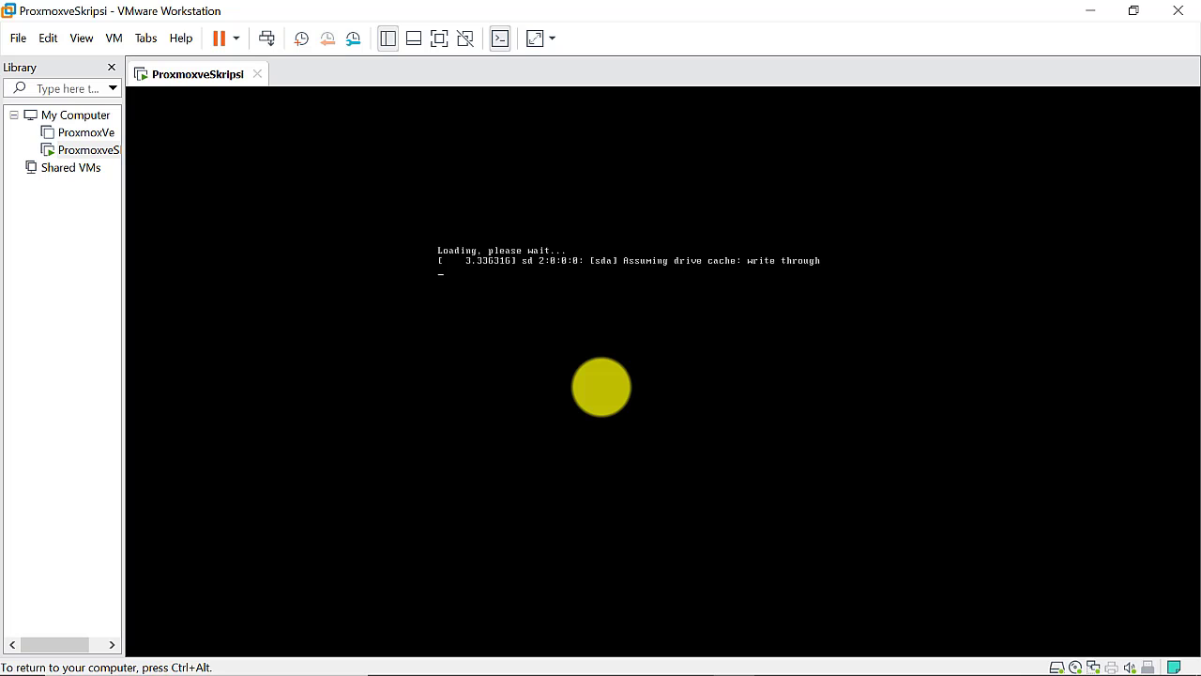
pyautogui.hotkey('ctrl', 'alt')
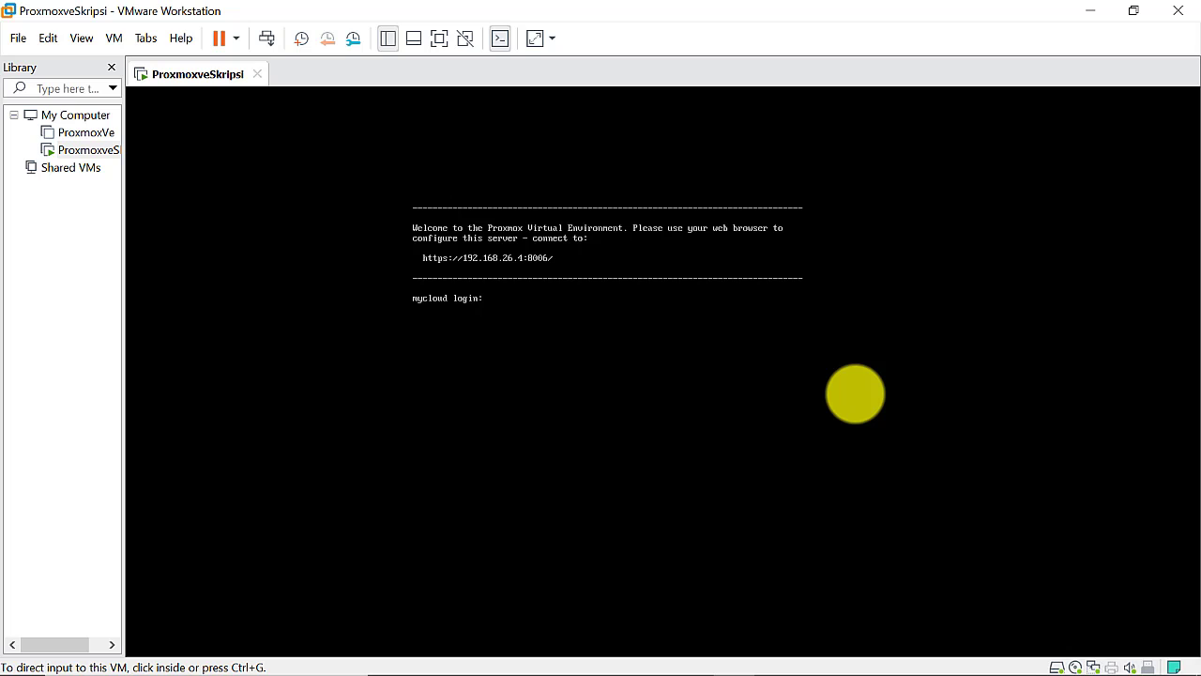
# Log in as root with the password at the mycloud console prompt
pyautogui.click(628, 322)
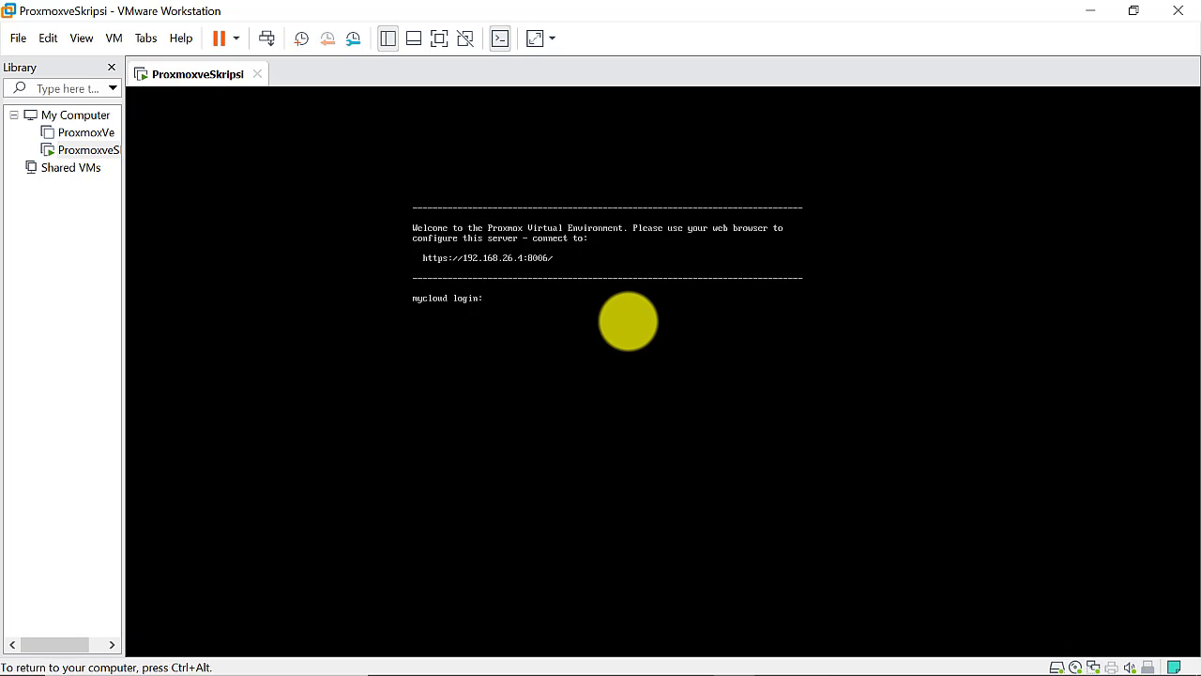
pyautogui.write('root')
pyautogui.press('Return')
pyautogui.press('Return')
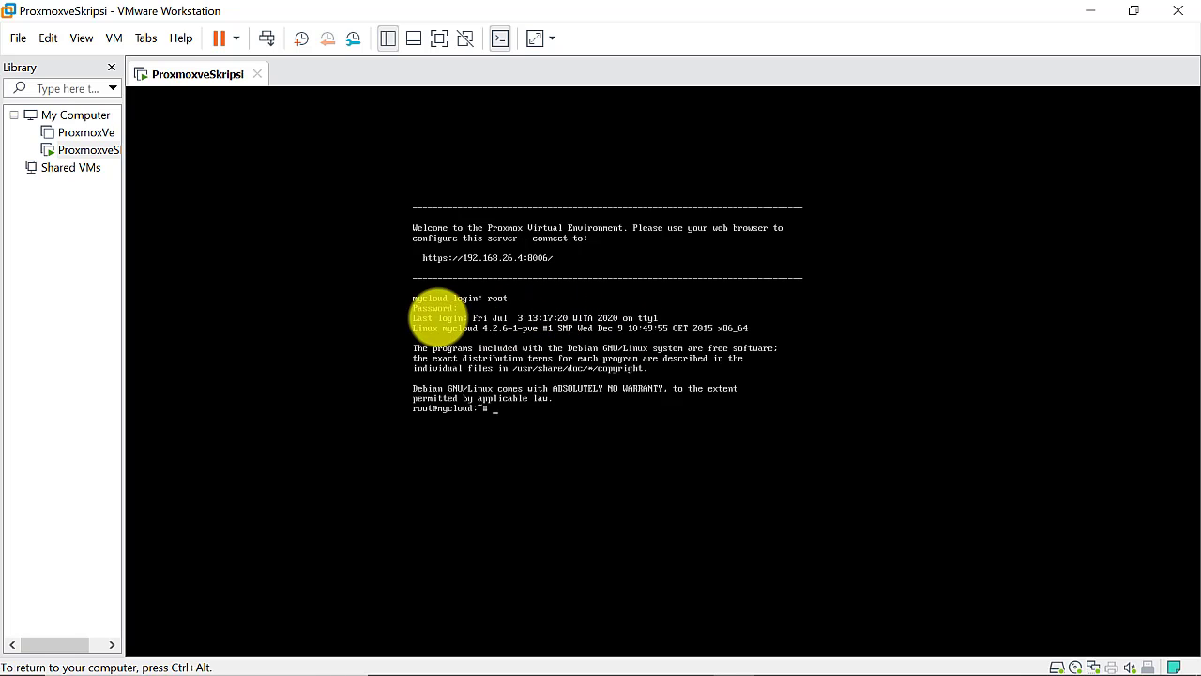
pyautogui.hotkey('ctrl', 'alt')
# Rerun ping 192.168.26.4 twice until 4 of 4 replies return, then minimize Command Prompt
pyautogui.moveTo(282, 657)
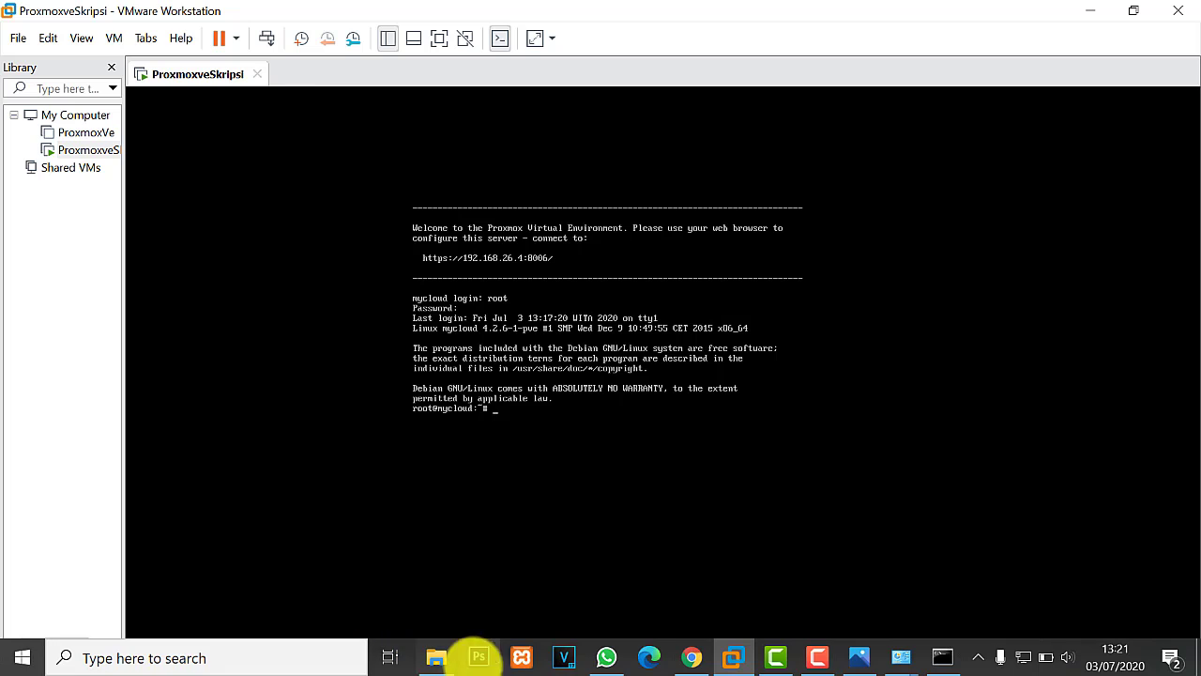
pyautogui.click(943, 657)
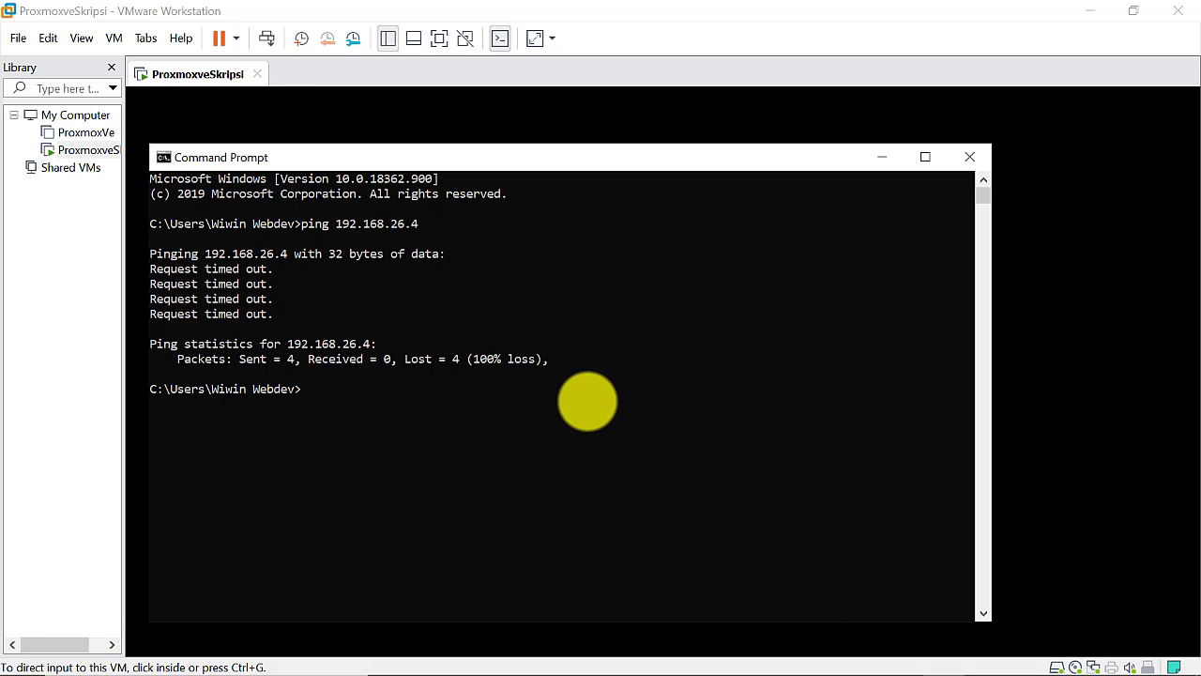
pyautogui.click(586, 402)
pyautogui.press('Up')
pyautogui.press('Return')
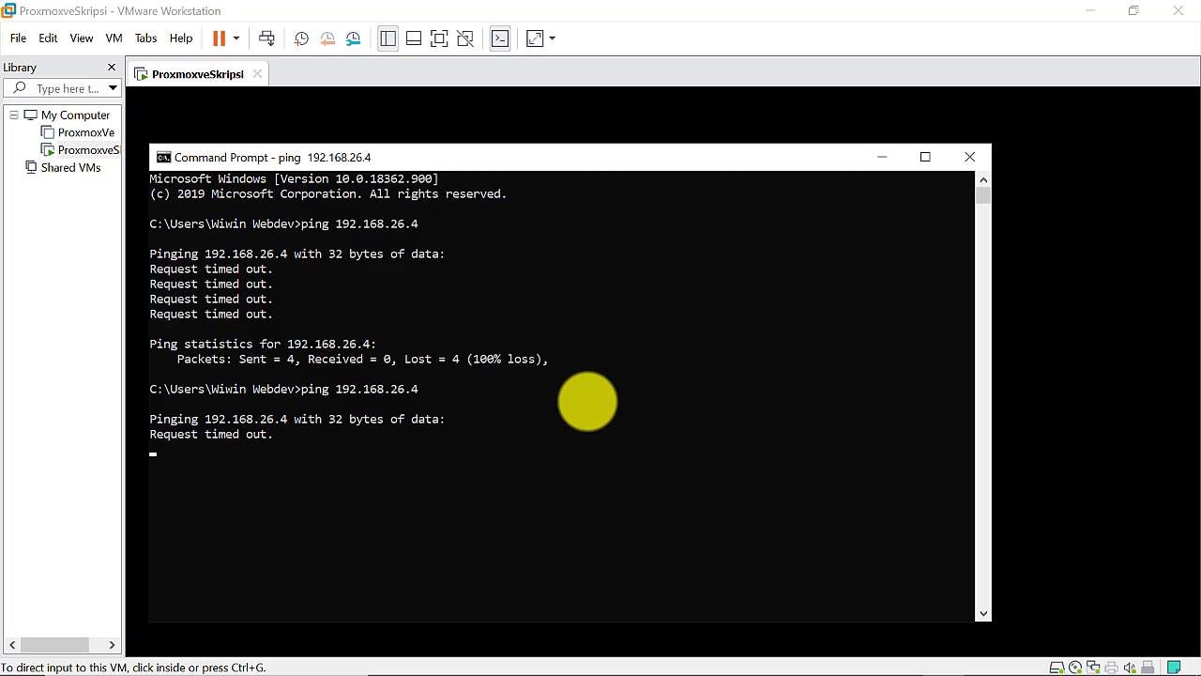
pyautogui.moveTo(957, 665)
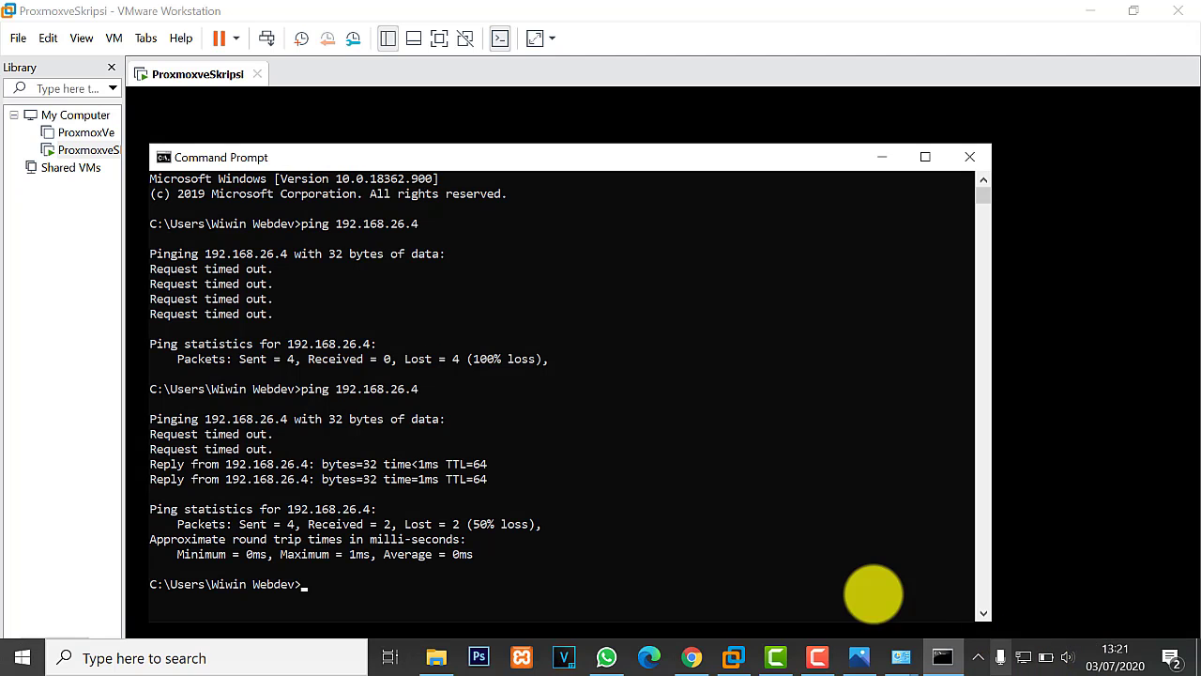
pyautogui.press('Up')
pyautogui.press('Return')
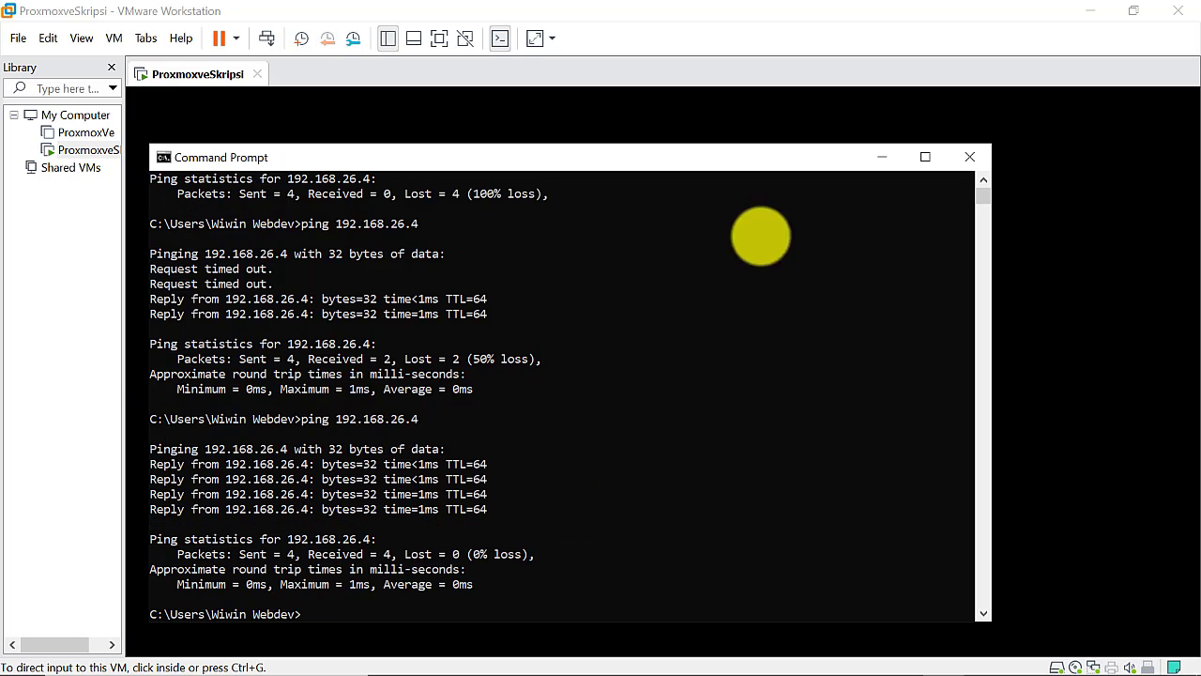
pyautogui.click(883, 156)
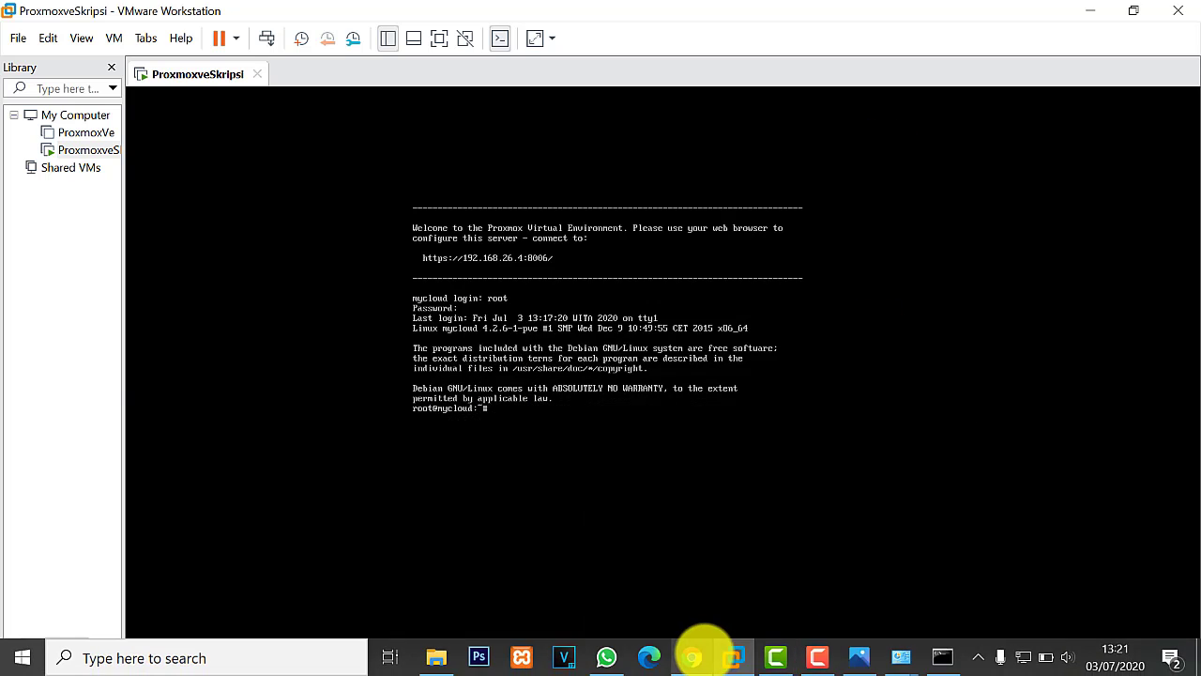
pyautogui.click(693, 657)
pyautogui.click(291, 49)
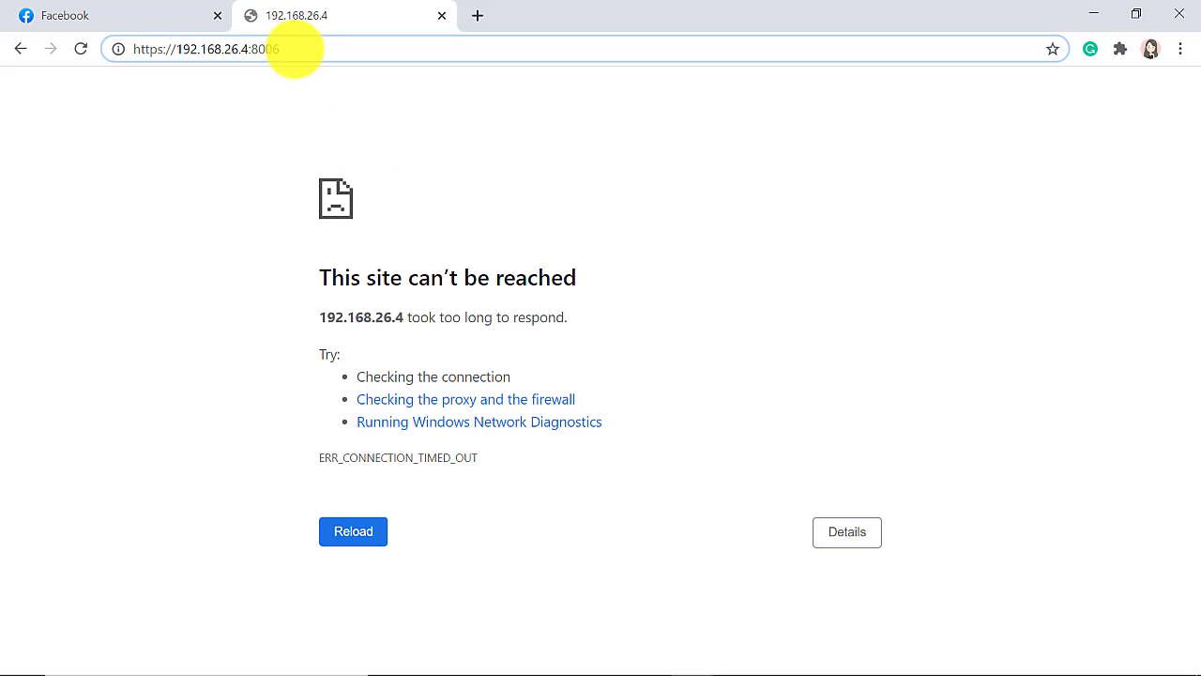
pyautogui.write('/')
pyautogui.press('Return')
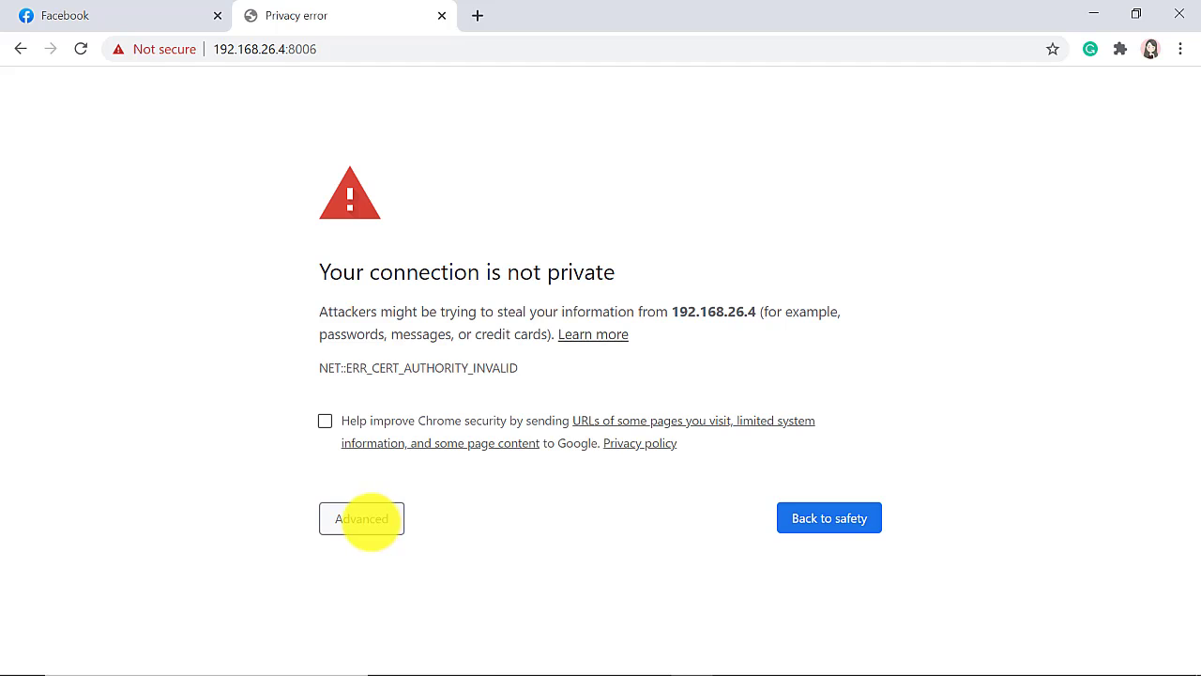
# Proceed past the certificate warning and reload until the Proxmox login form appears
pyautogui.click(366, 519)
pyautogui.scroll(-1, 557, 519)
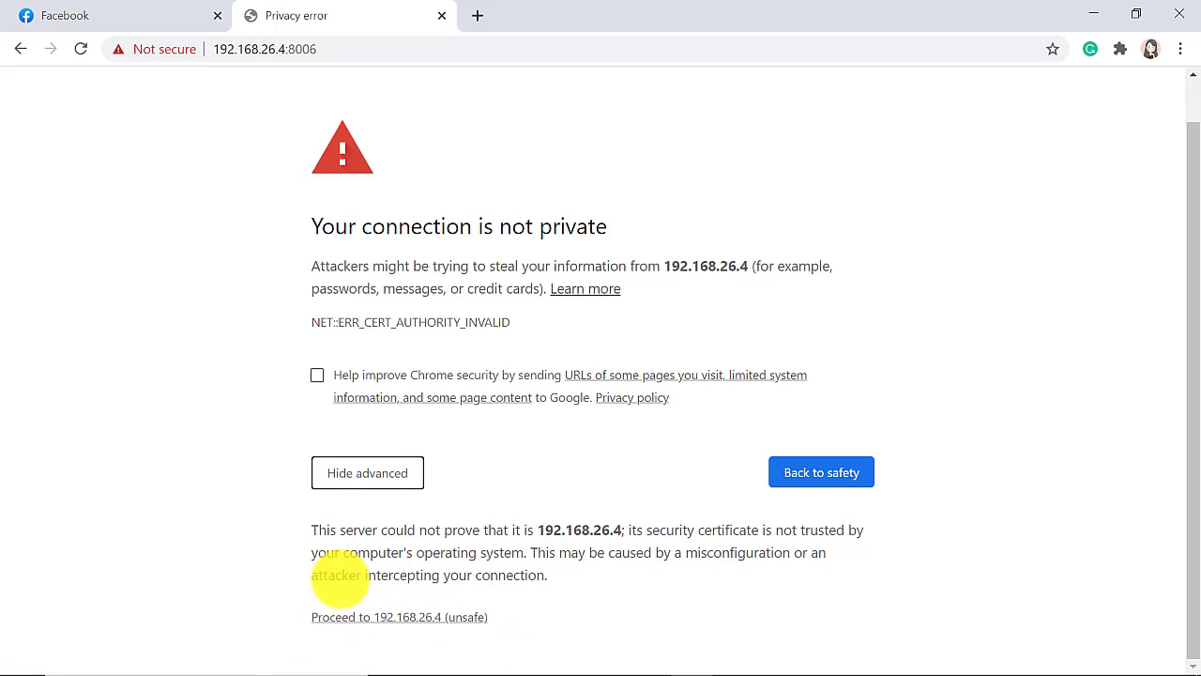
pyautogui.click(424, 619)
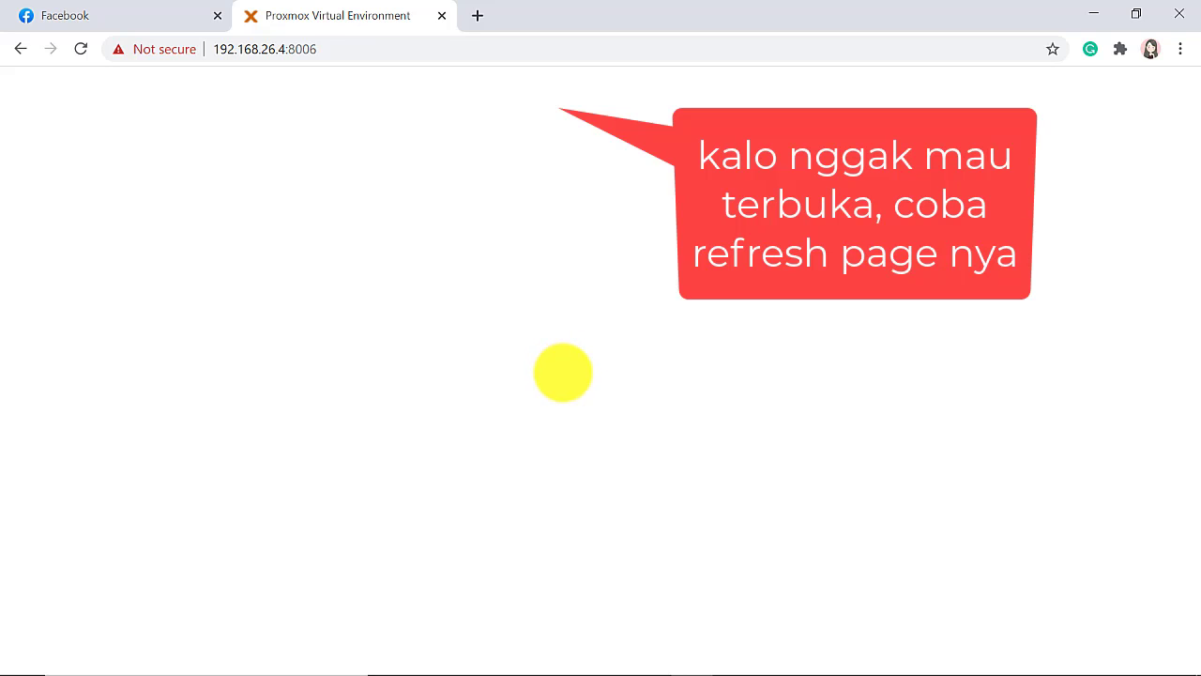
pyautogui.moveTo(813, 663)
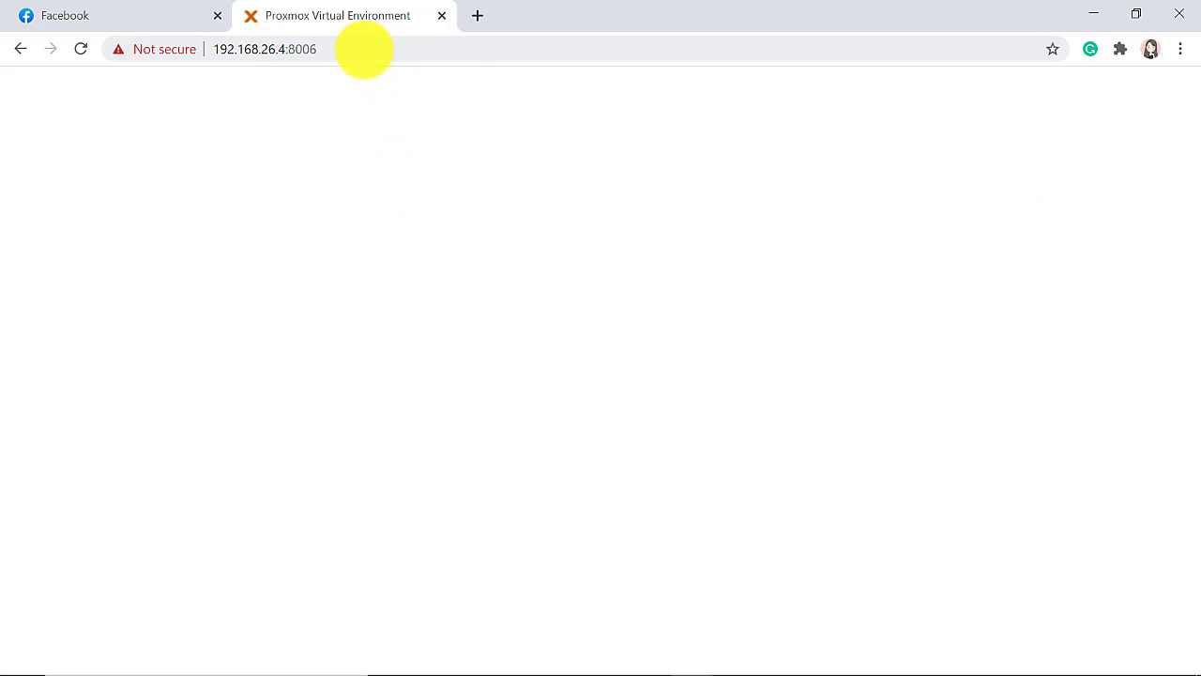
pyautogui.click(364, 48)
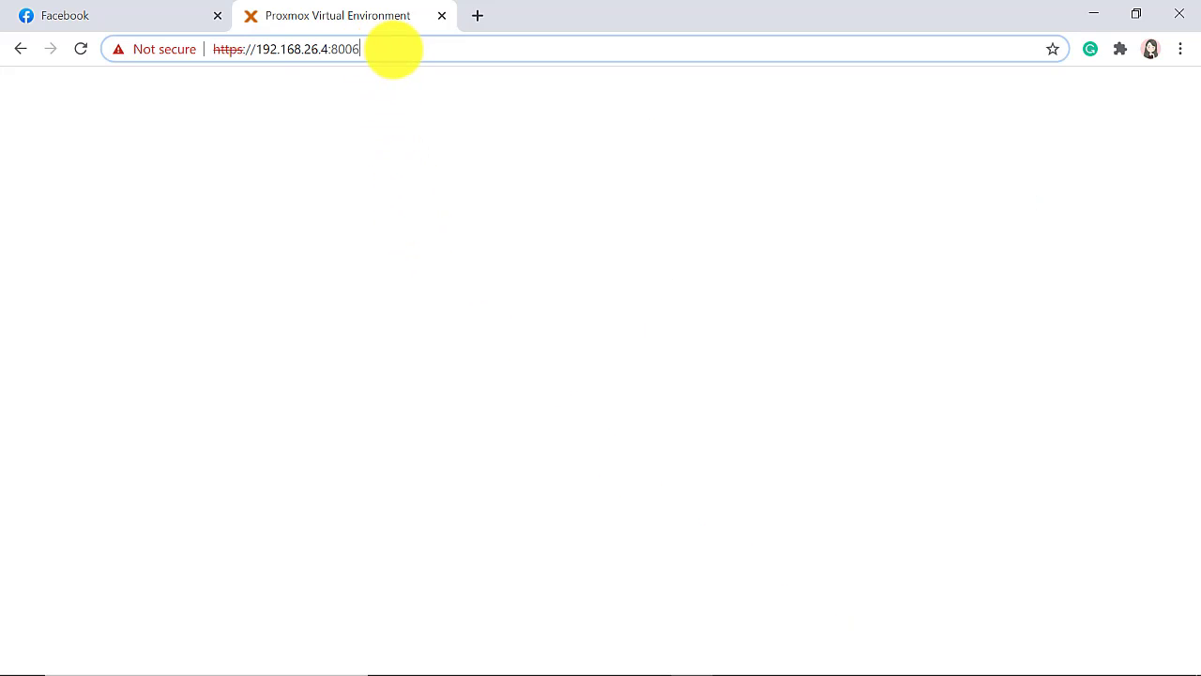
pyautogui.press('Return')
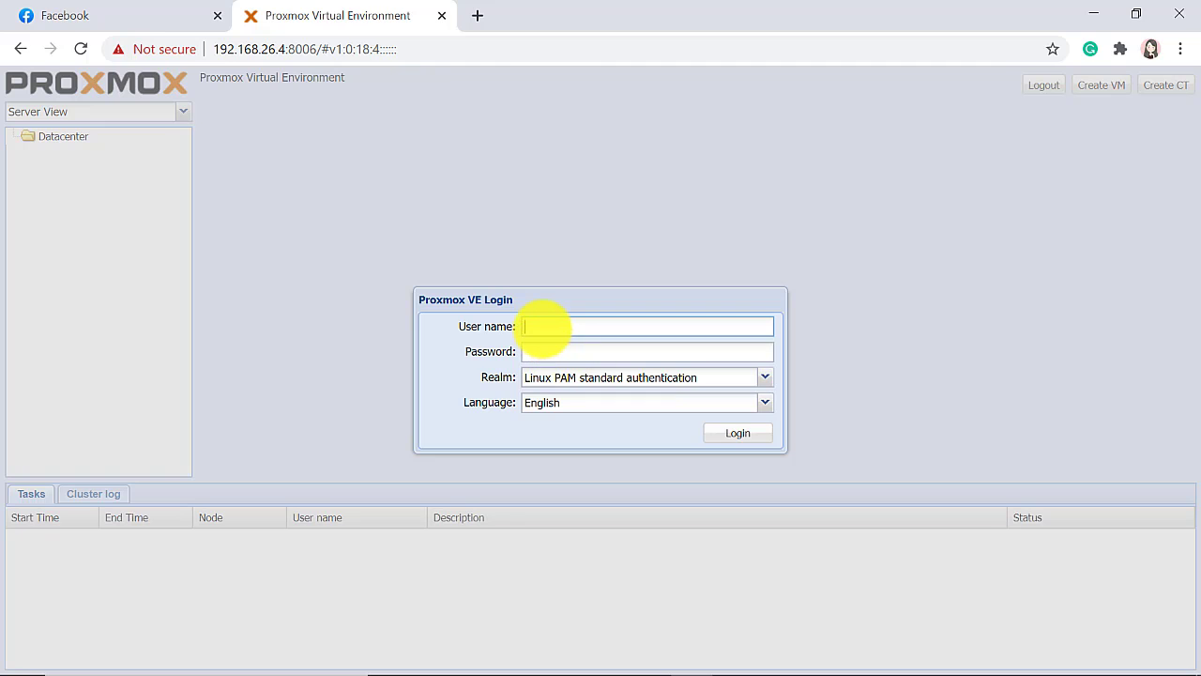
# Sign in as root with the password using the Linux PAM realm, then dismiss the subscription notice
pyautogui.write('root')
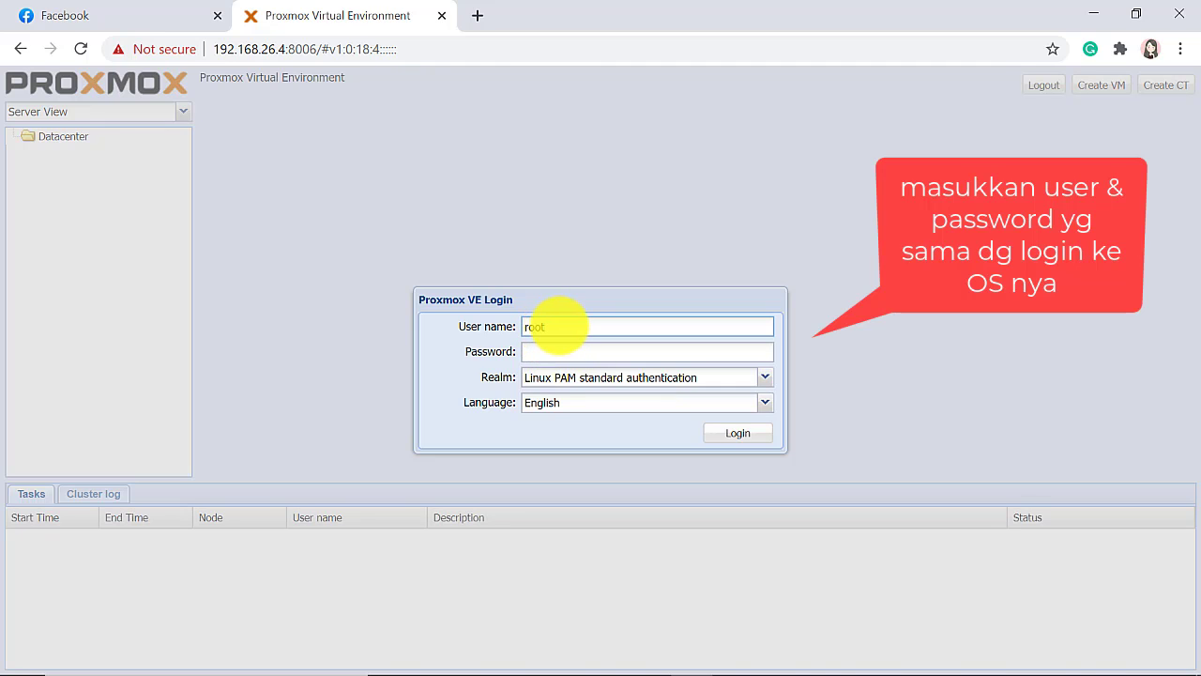
pyautogui.click(553, 349)
pyautogui.write('******')
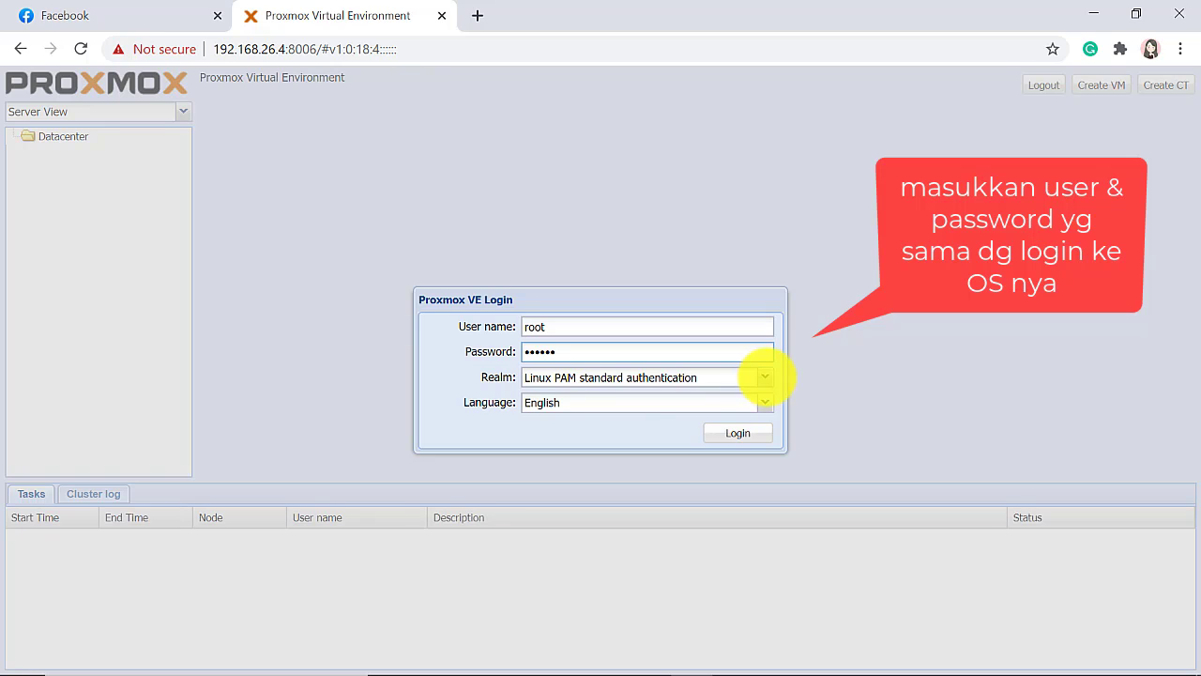
pyautogui.click(764, 376)
pyautogui.click(775, 377)
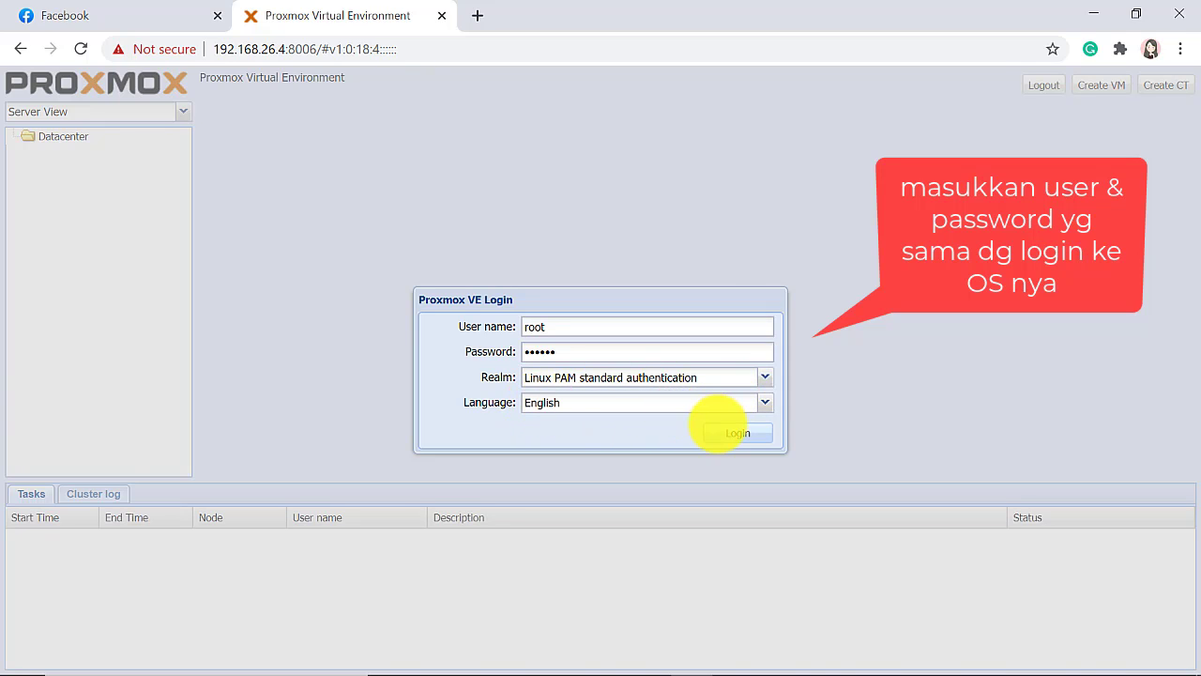
pyautogui.click(719, 429)
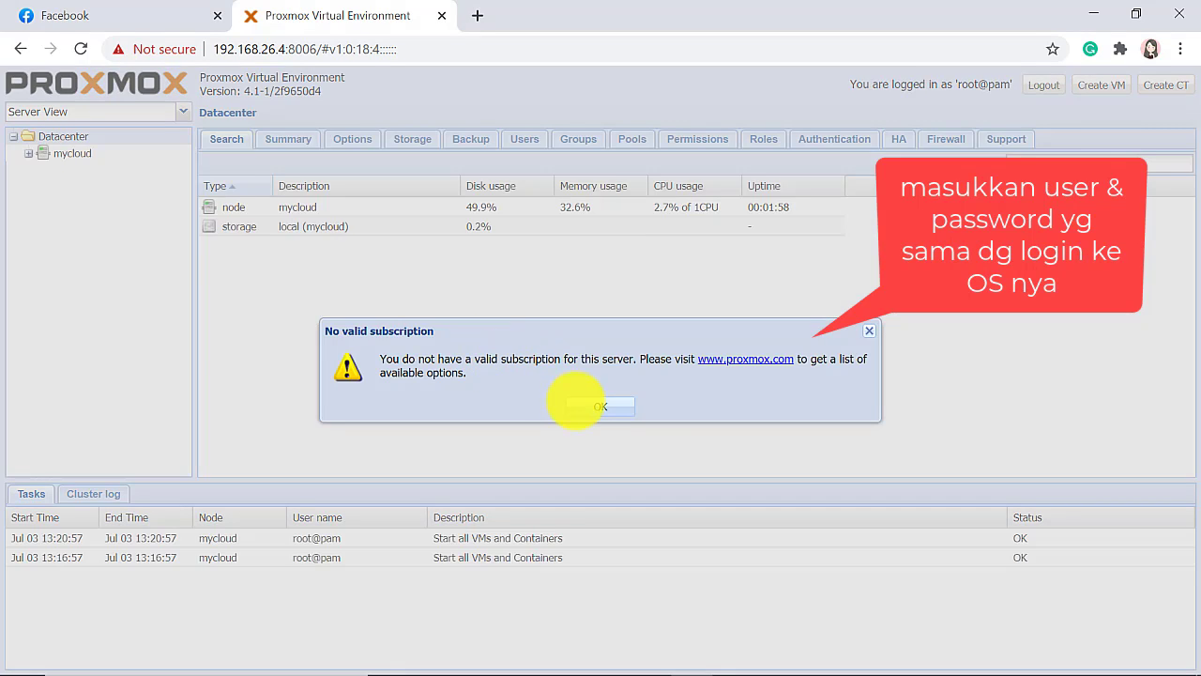
pyautogui.click(597, 406)
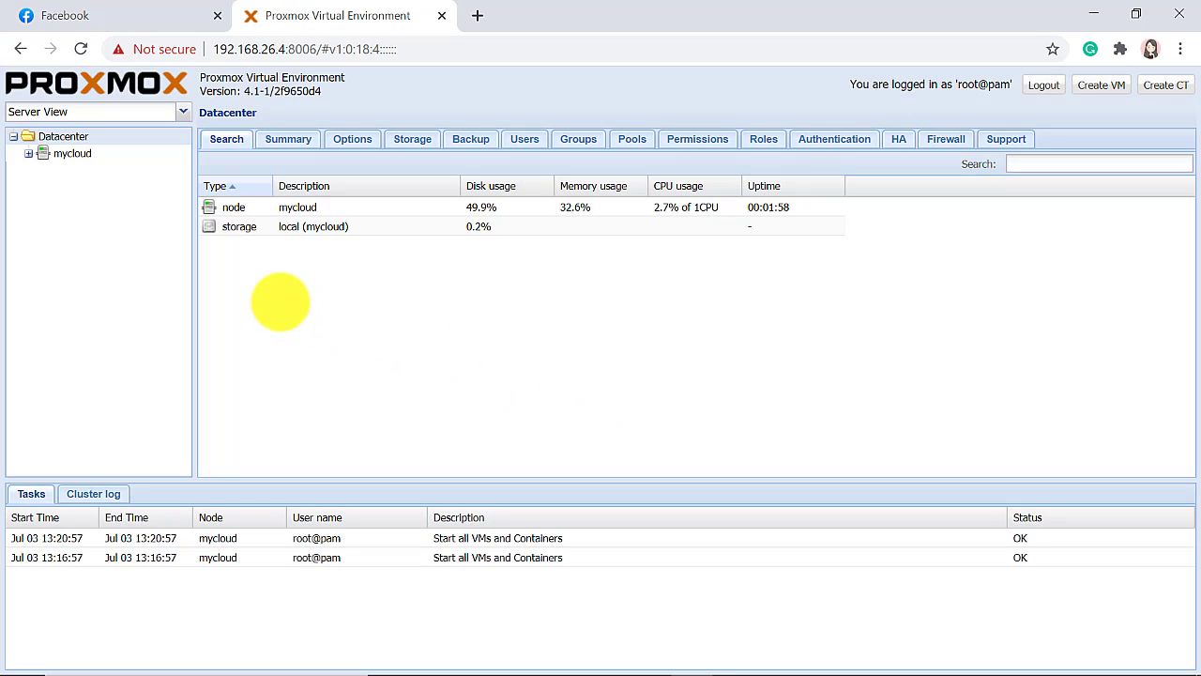